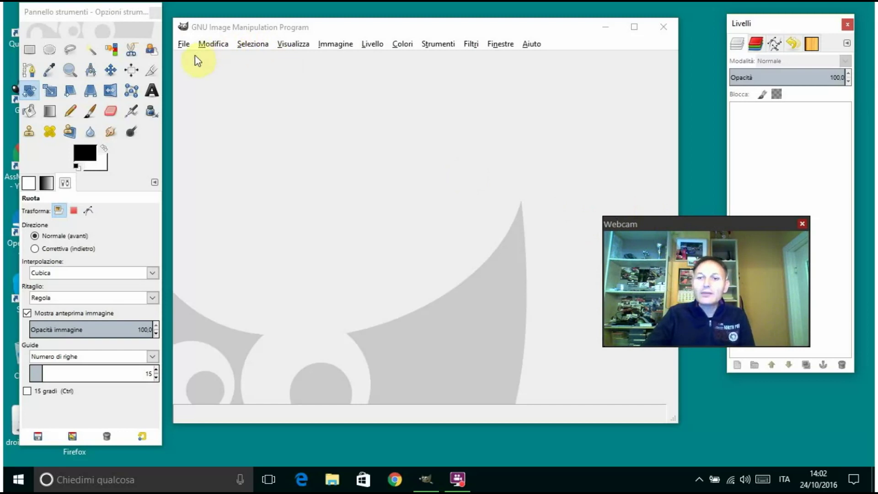
- Open the sunset photo DSCN9162.JPG from the Tramonto Zanzara folder
left_click(184, 44)
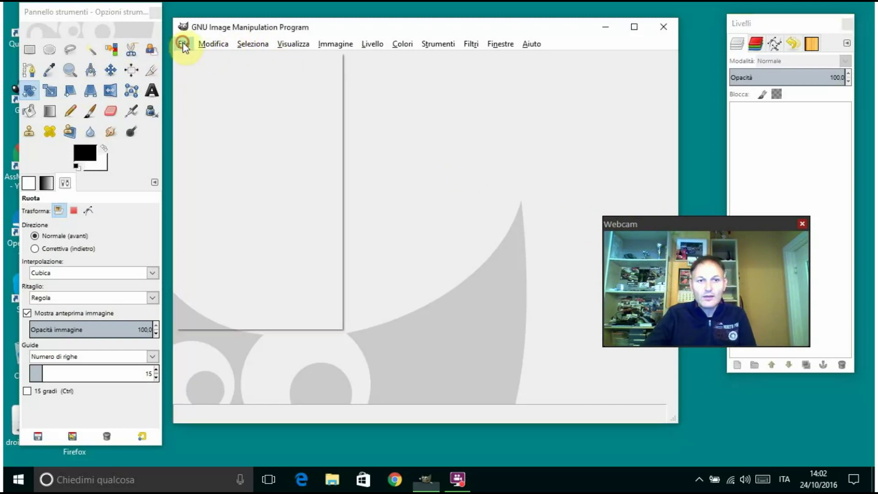
left_click(188, 84)
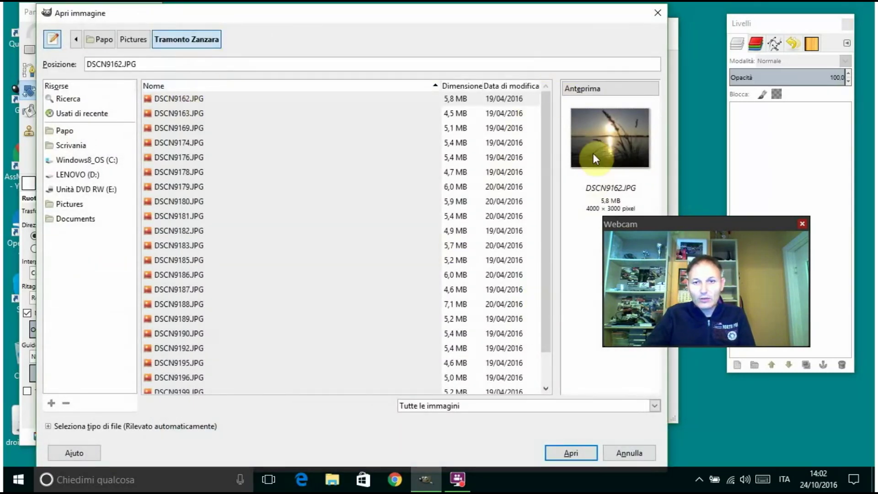
left_click(571, 455)
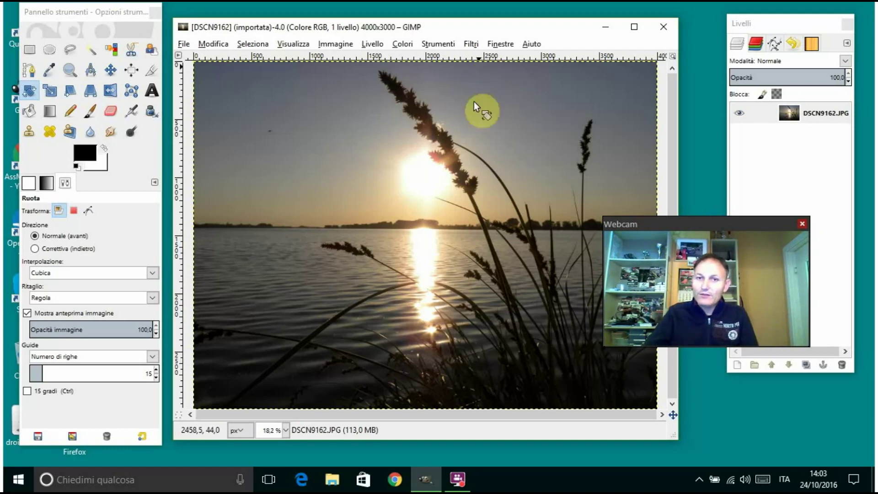
- Apply the Artistici > Drappeggia filter to the photo with its default settings
left_click(471, 43)
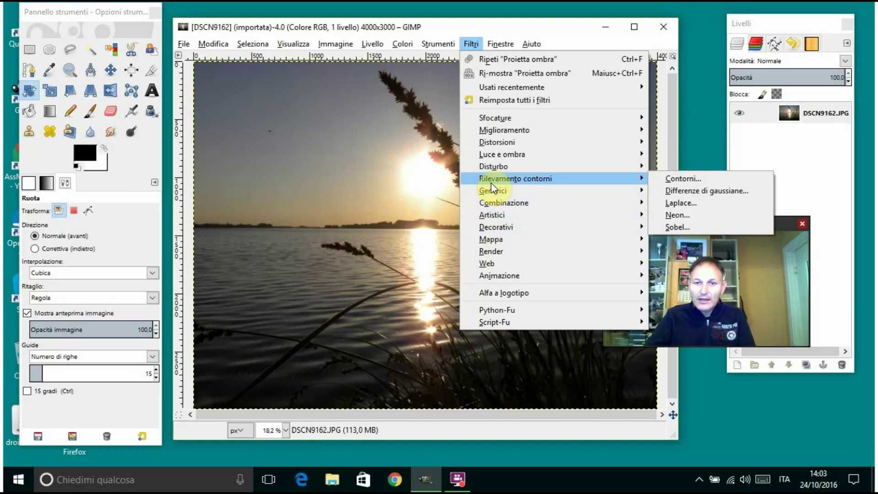
mouse_move(492, 215)
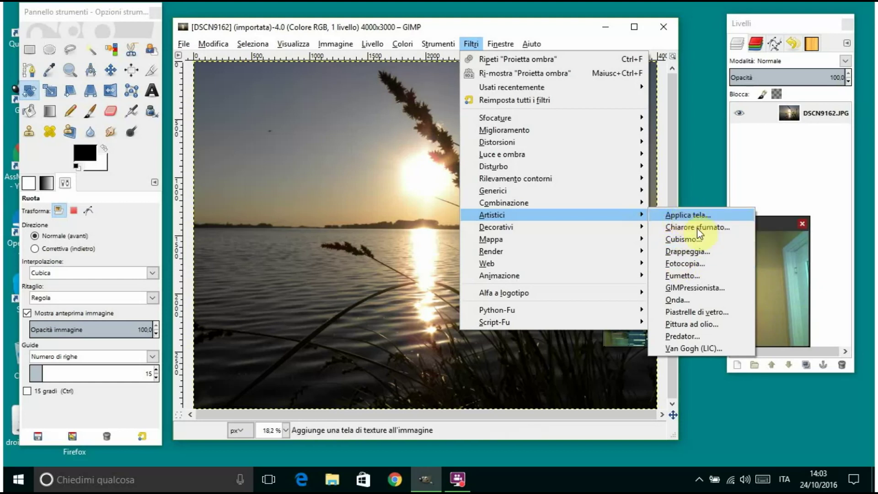
left_click(682, 253)
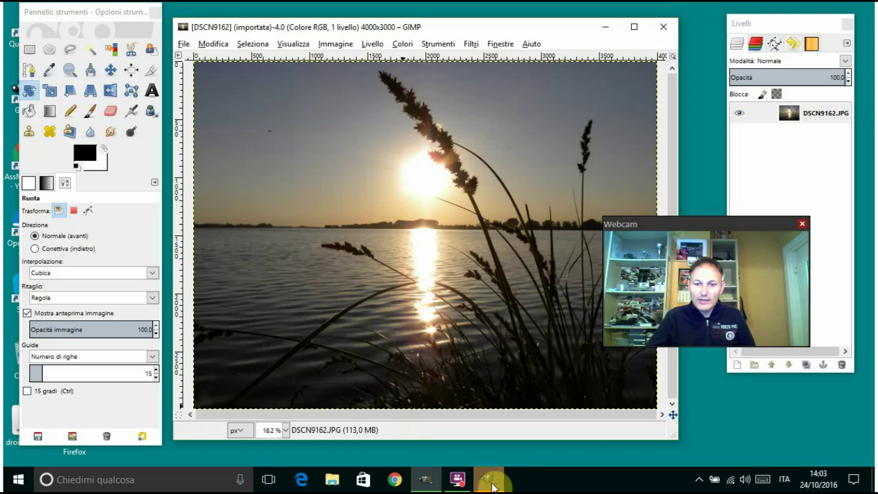
mouse_move(487, 479)
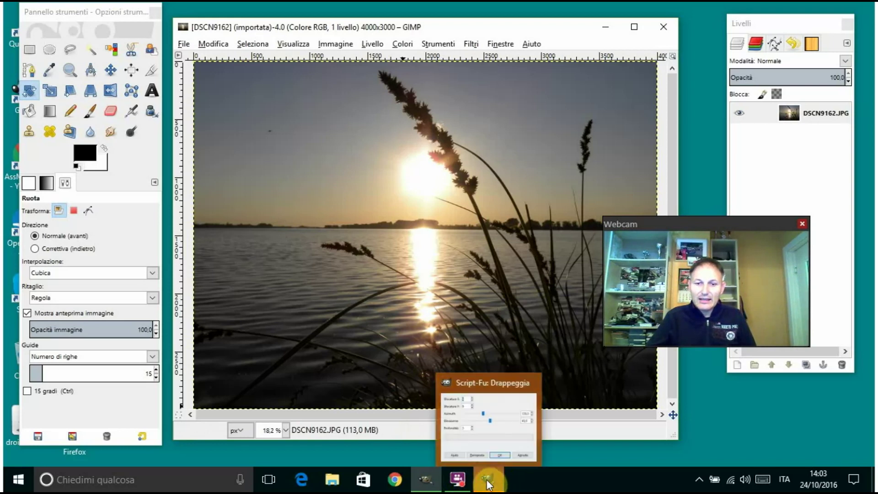
left_click(486, 484)
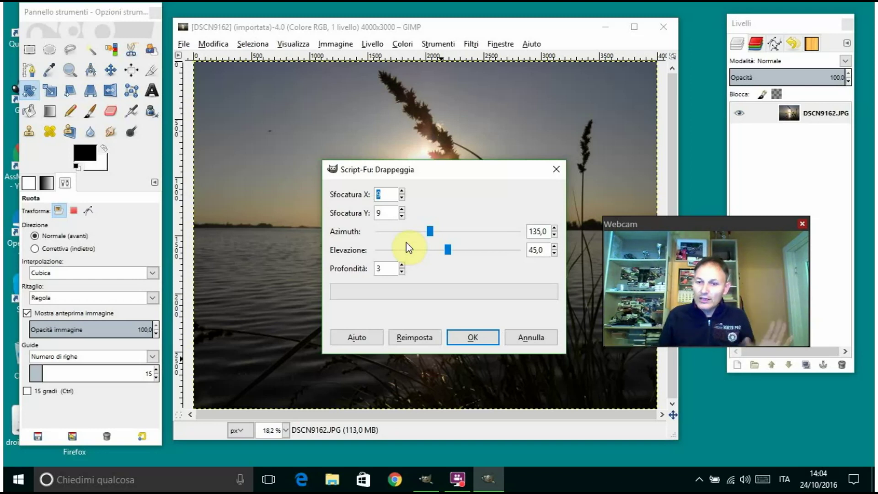
left_click(463, 333)
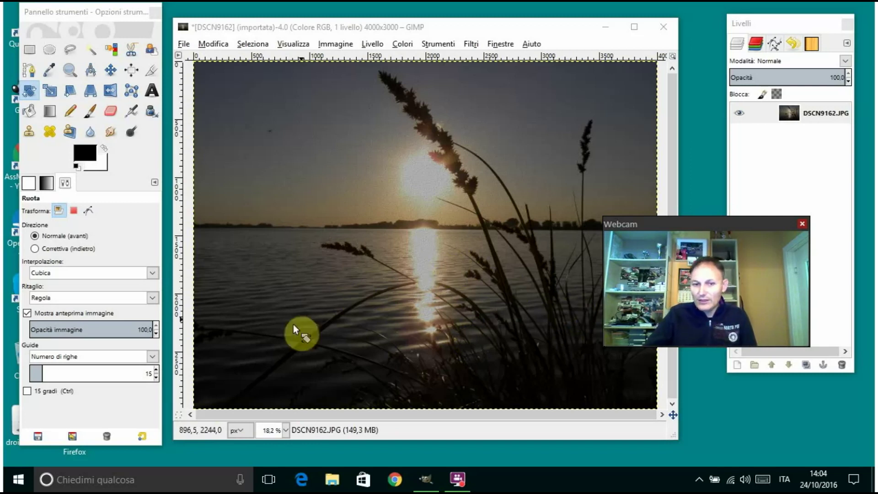
- Inspect the drape texture at 100% zoom, then undo the Mappa a sbalzo effect
left_click(286, 430)
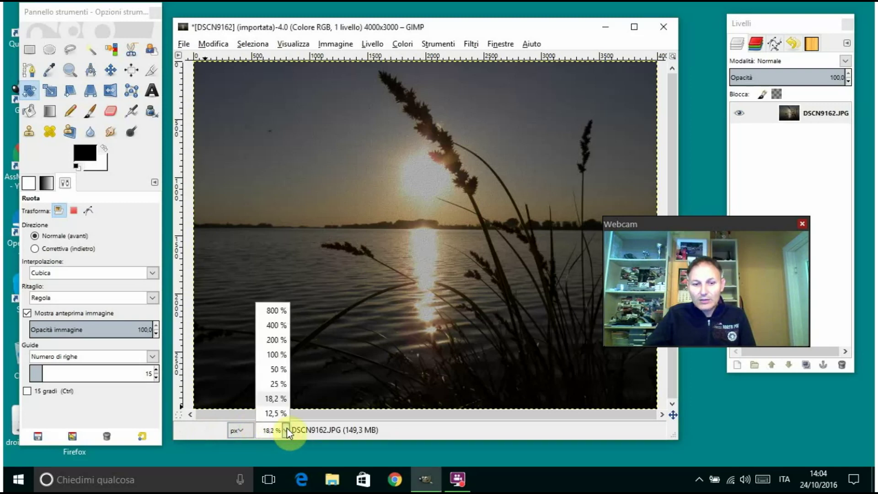
left_click(279, 355)
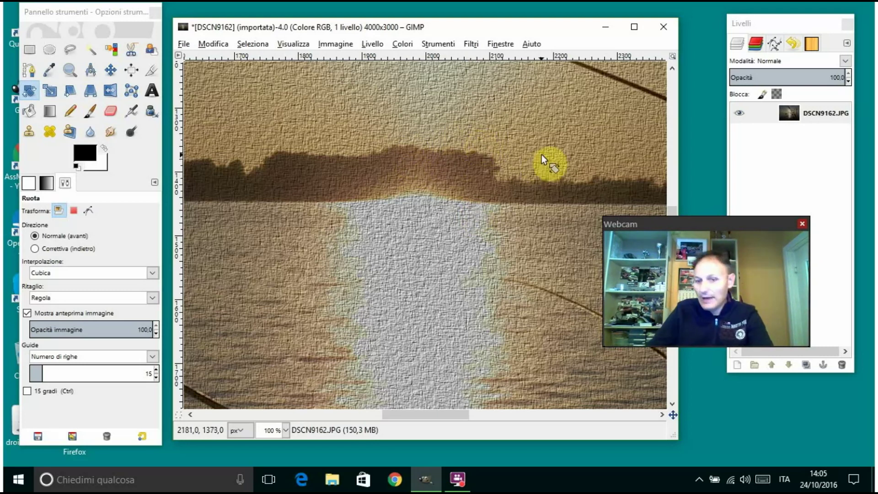
mouse_move(544, 152)
left_mouse_down()
mouse_move(423, 206)
mouse_move(265, 337)
left_mouse_up()
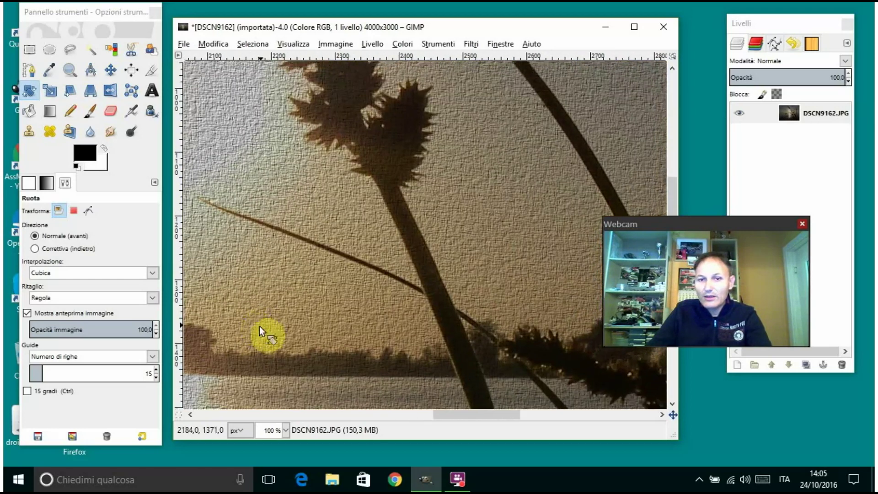
mouse_move(464, 163)
left_mouse_down()
mouse_move(441, 263)
mouse_move(500, 314)
left_mouse_up()
mouse_move(402, 231)
left_mouse_down()
mouse_move(471, 240)
mouse_move(452, 259)
left_mouse_up()
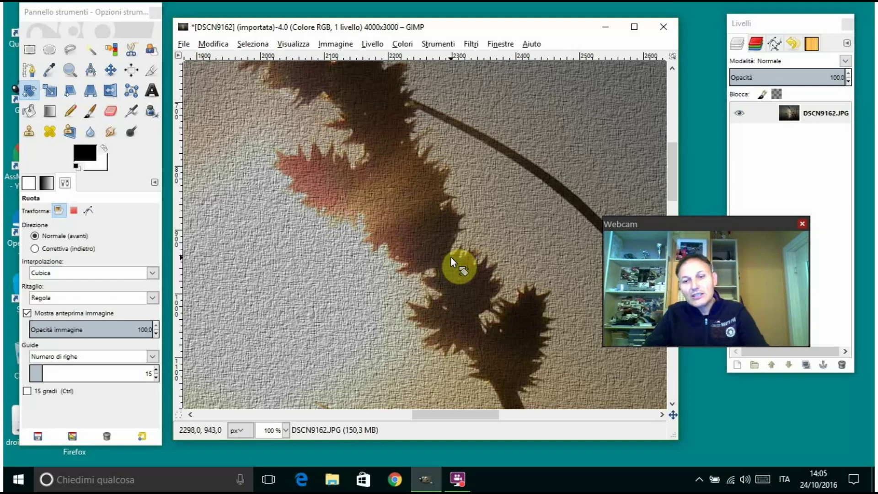
left_click(208, 44)
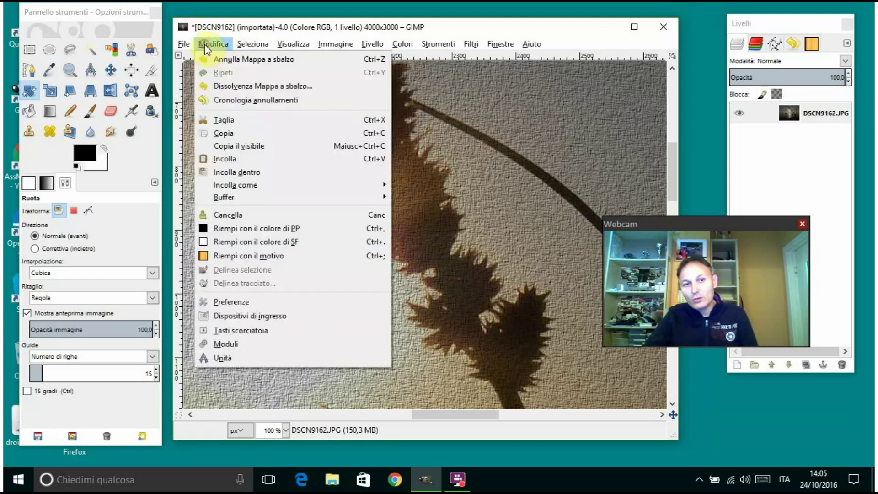
left_click(255, 59)
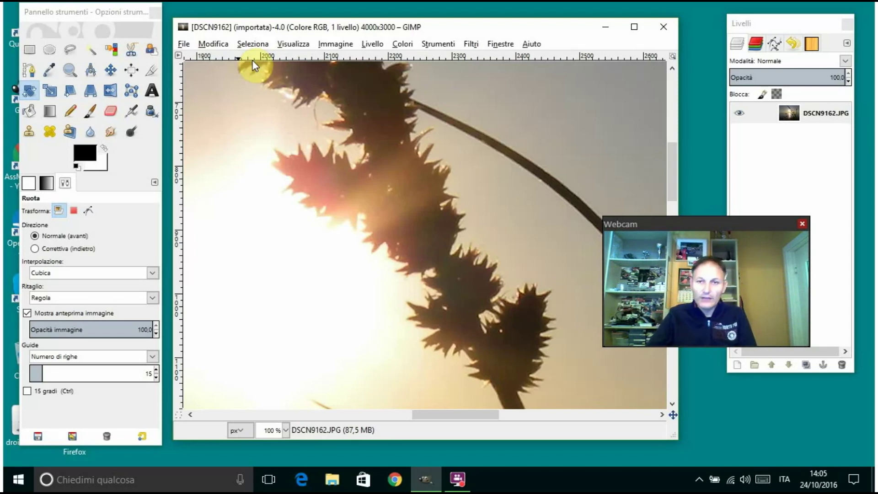
- Apply the Distorsioni > Mosaico filter with Esagoni (hexagon) tiling
left_click(469, 46)
mouse_move(496, 142)
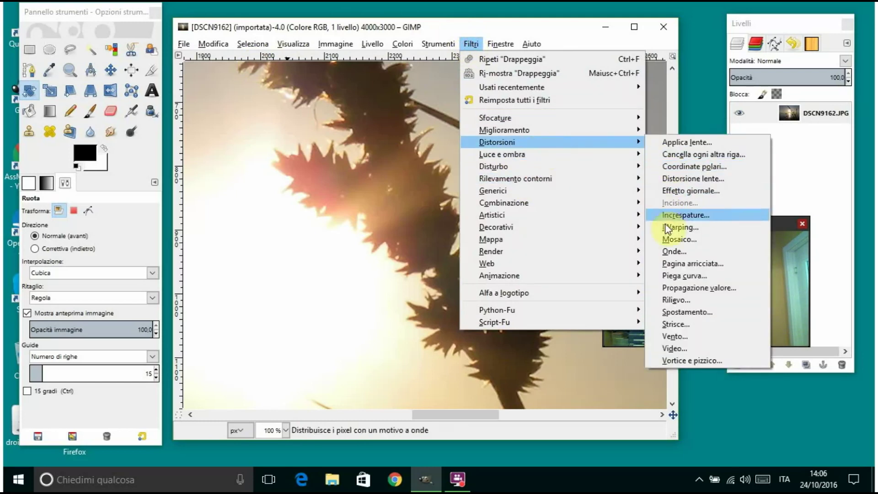
left_click(668, 239)
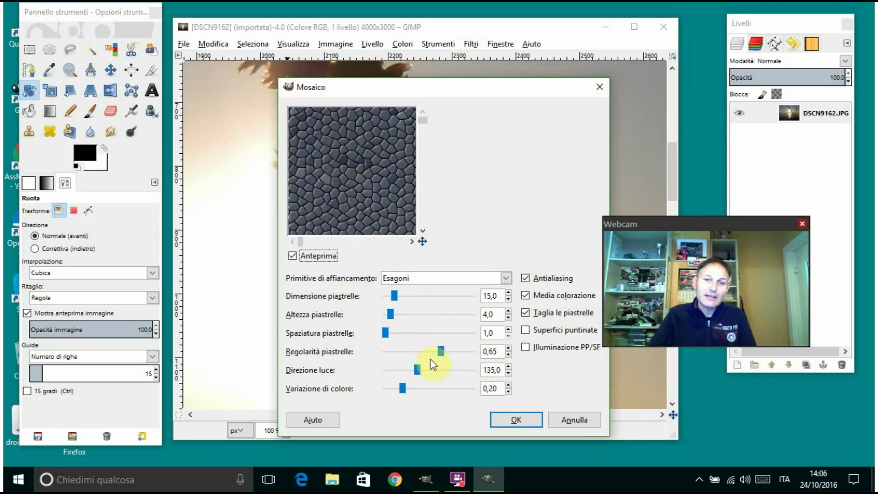
left_click(518, 421)
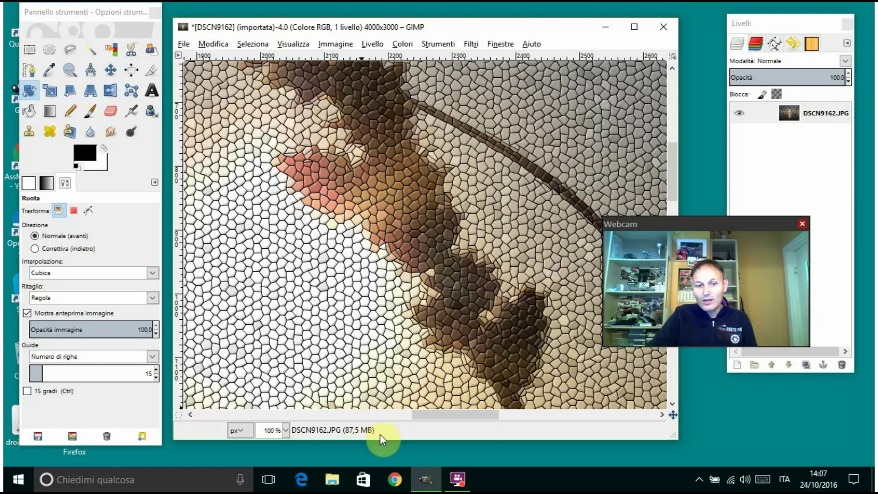
- Zoom out to 25% to view the whole photo and undo the Mosaico effect
left_click(285, 429)
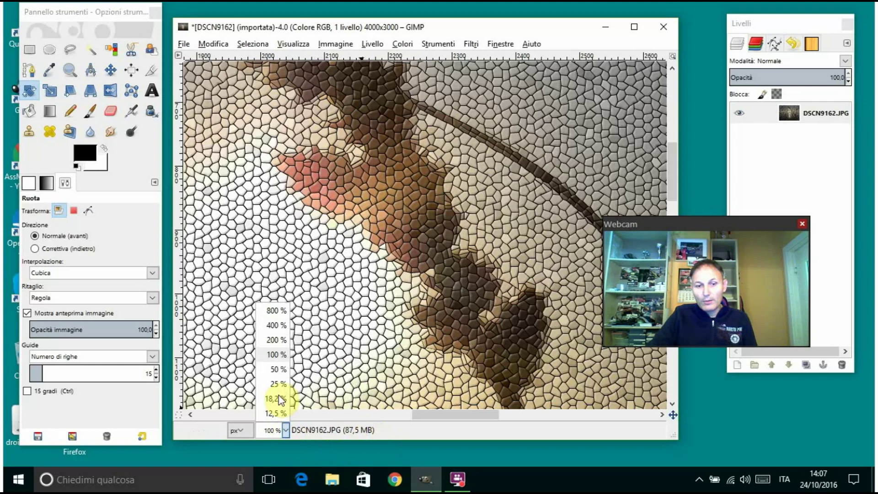
left_click(276, 369)
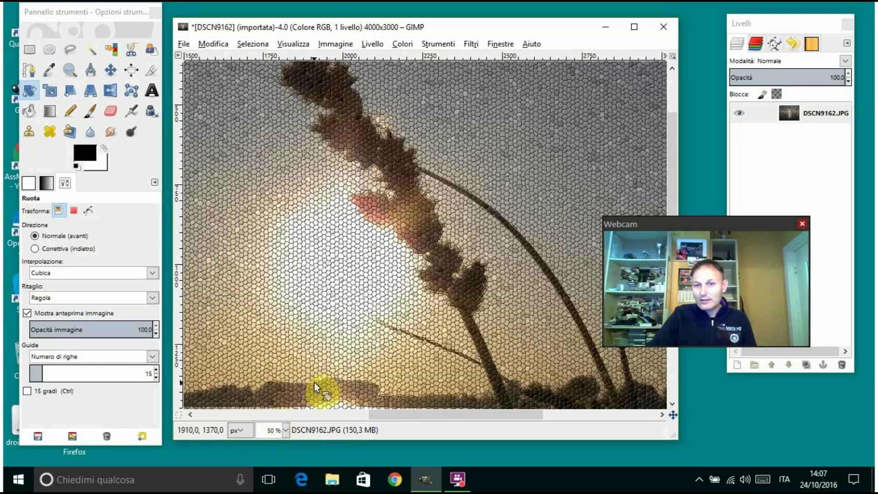
left_click(286, 429)
left_click(281, 384)
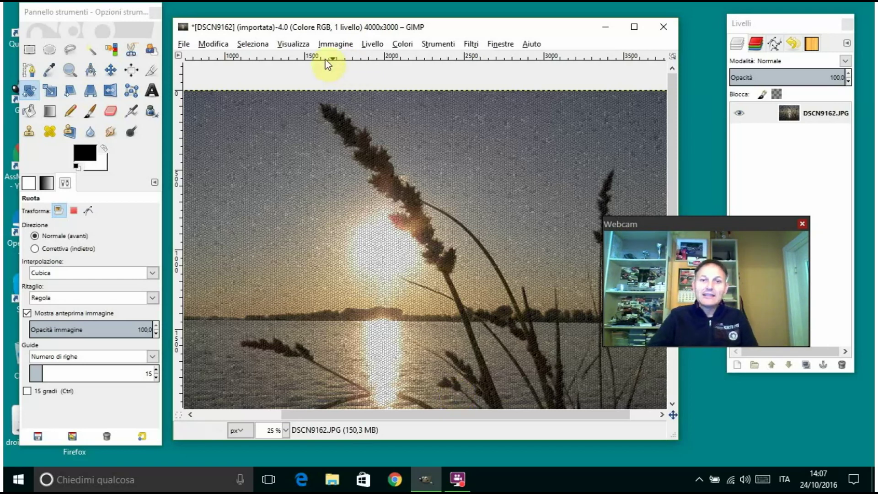
left_click(212, 44)
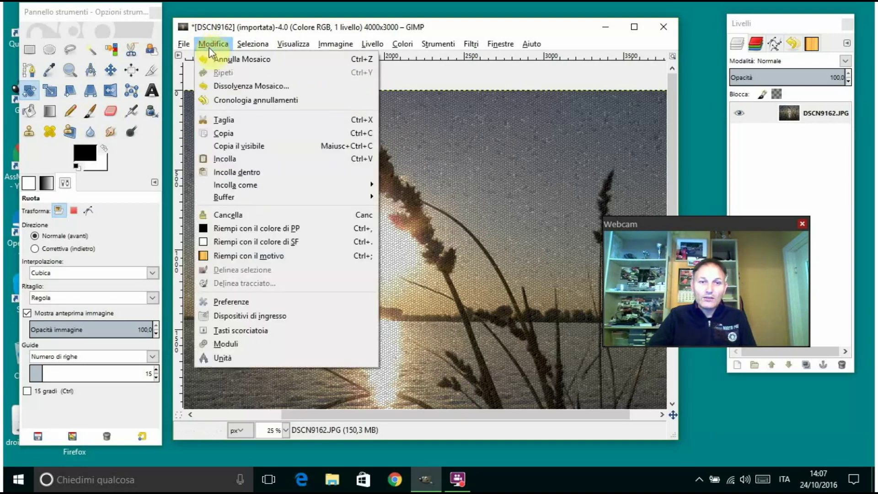
left_click(215, 59)
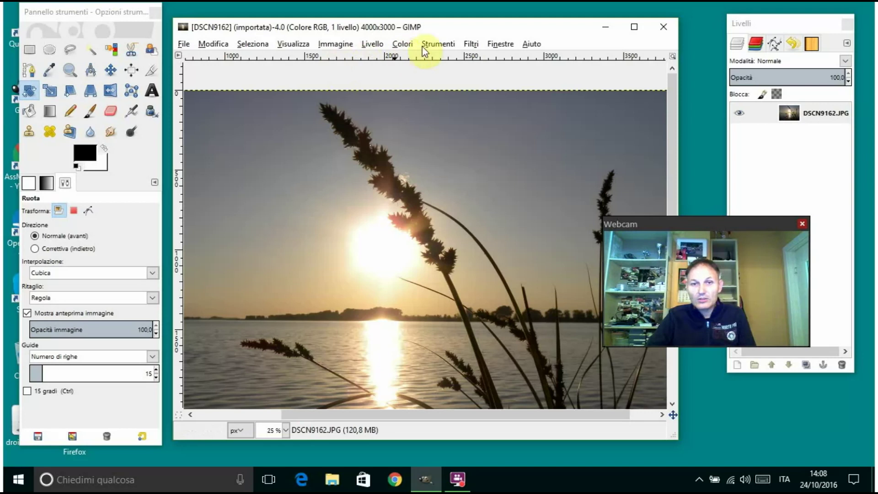
left_click(471, 43)
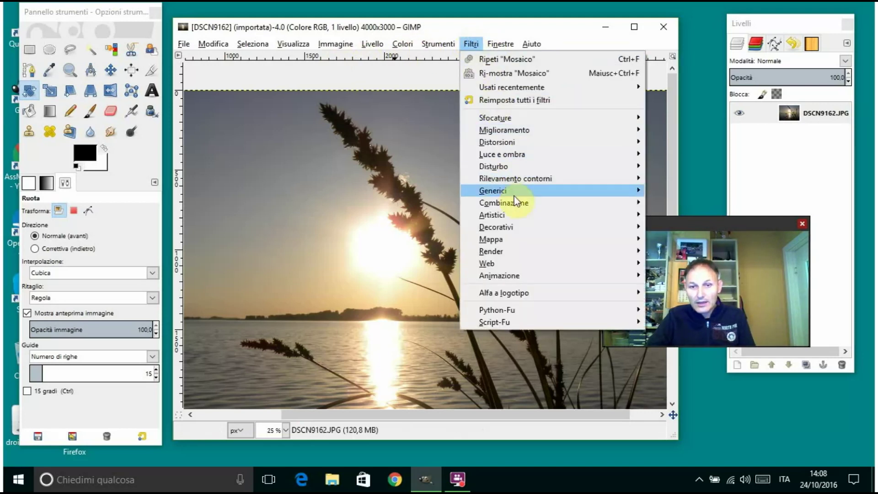
left_click(712, 263)
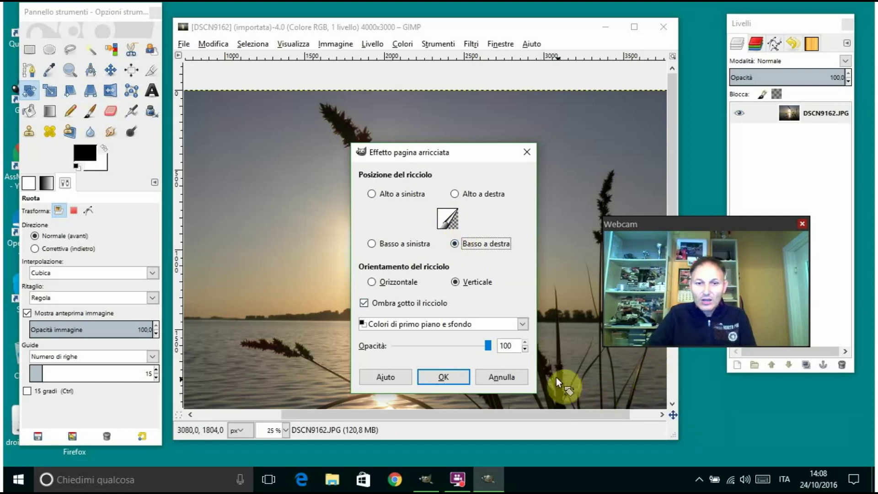
left_click(445, 377)
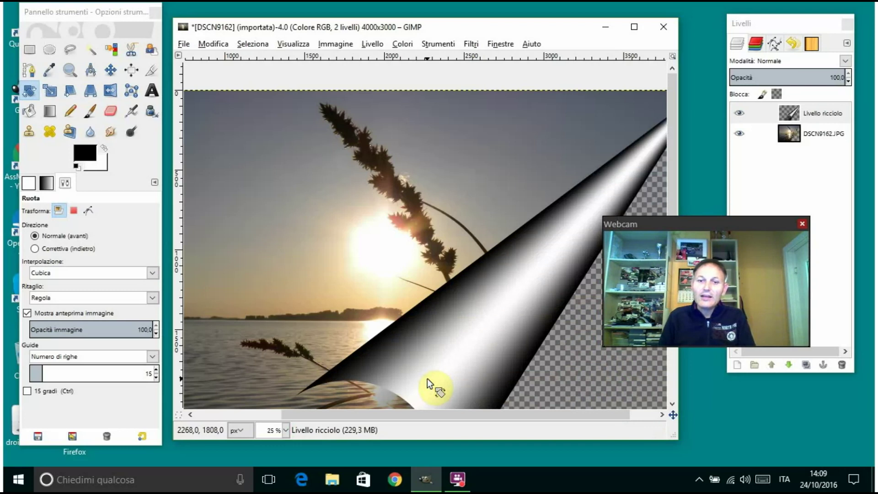
left_click(287, 430)
left_click(272, 412)
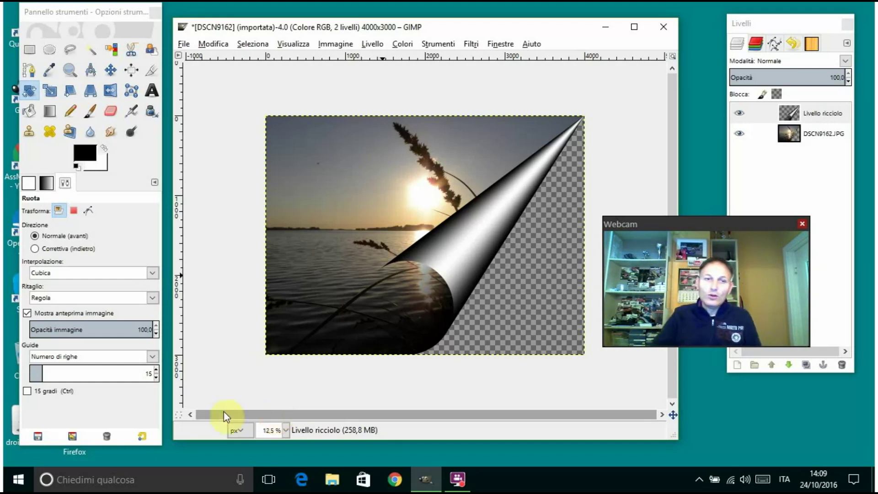
left_click(213, 44)
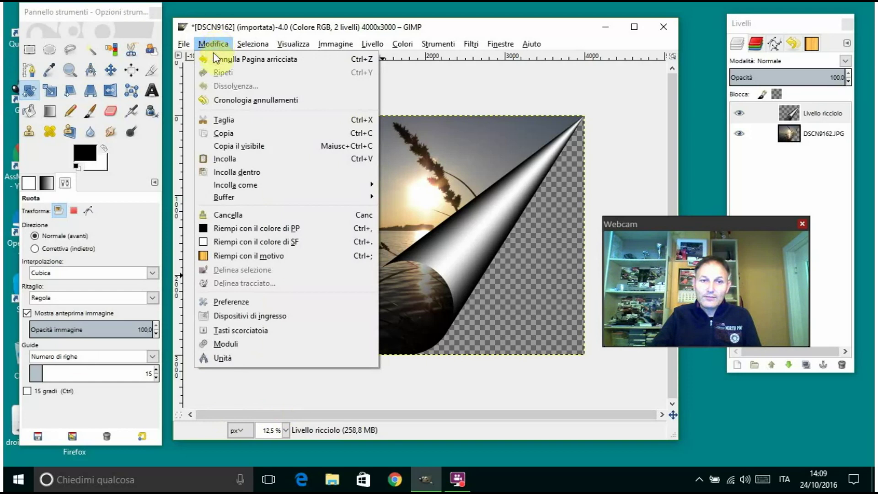
left_click(218, 59)
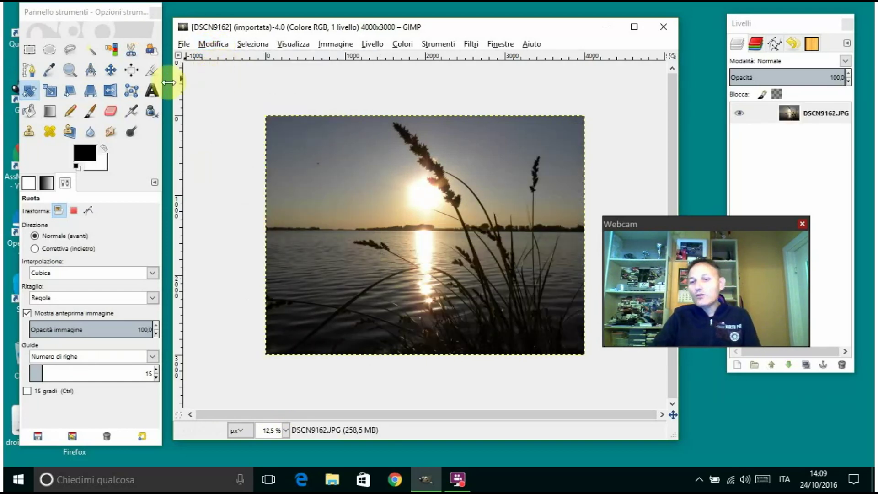
- Create a new blank 4000×3000 image and zoom to 12.5% to fit it
left_click(184, 44)
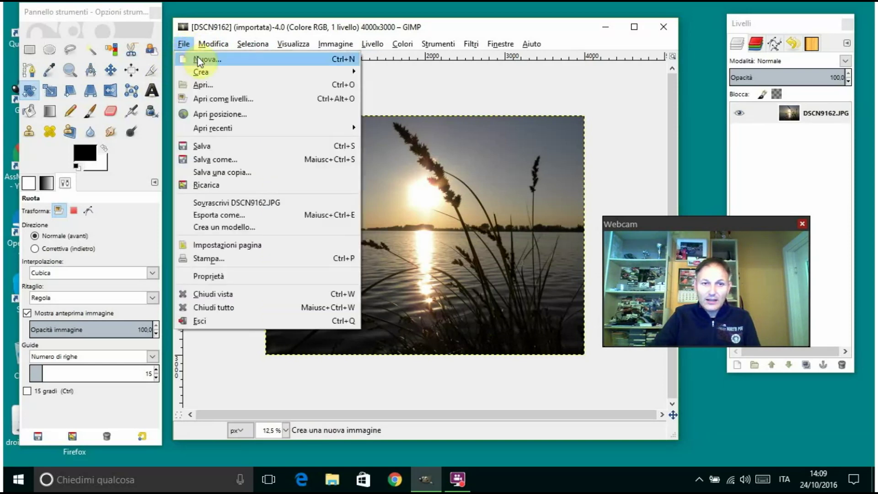
left_click(197, 59)
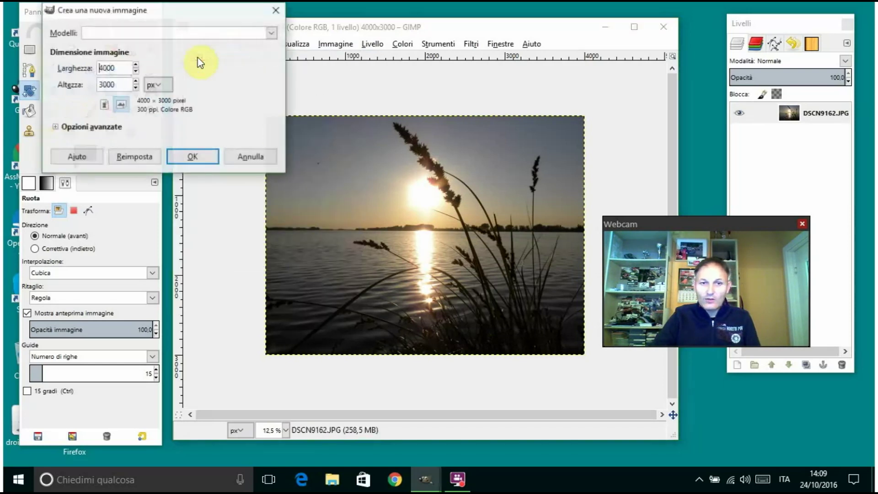
left_click(190, 158)
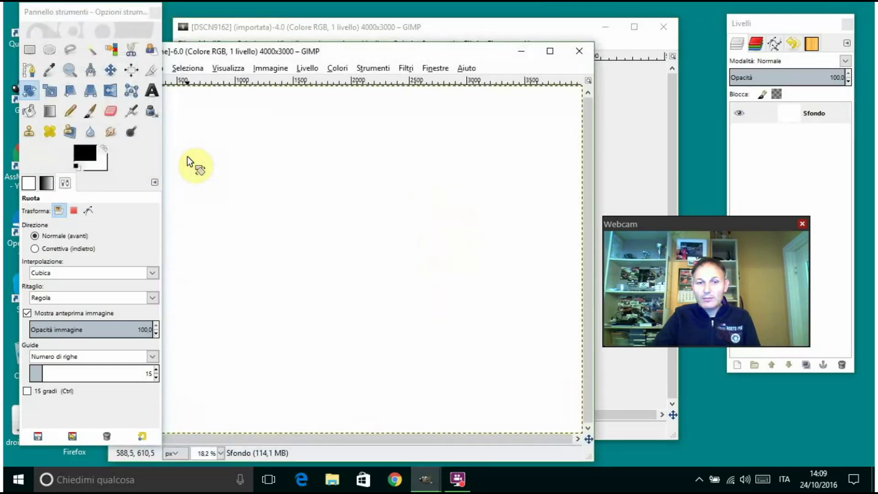
left_click_drag(273, 51, 342, 15)
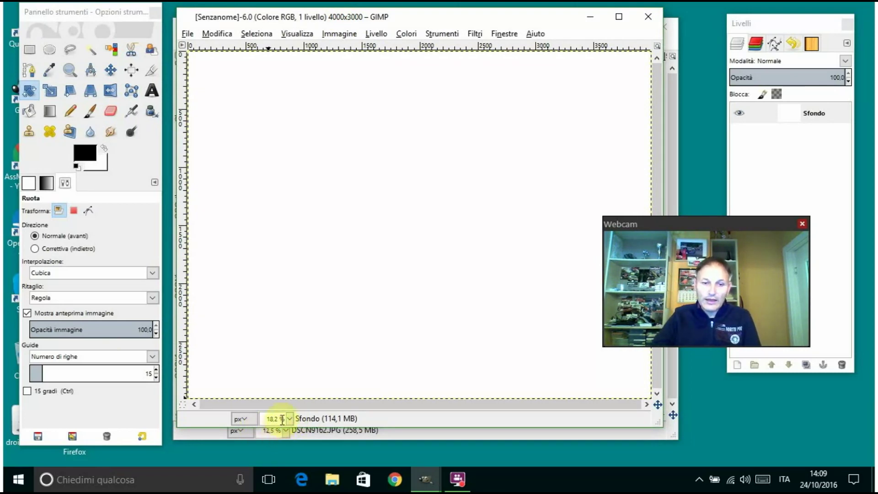
left_click(289, 419)
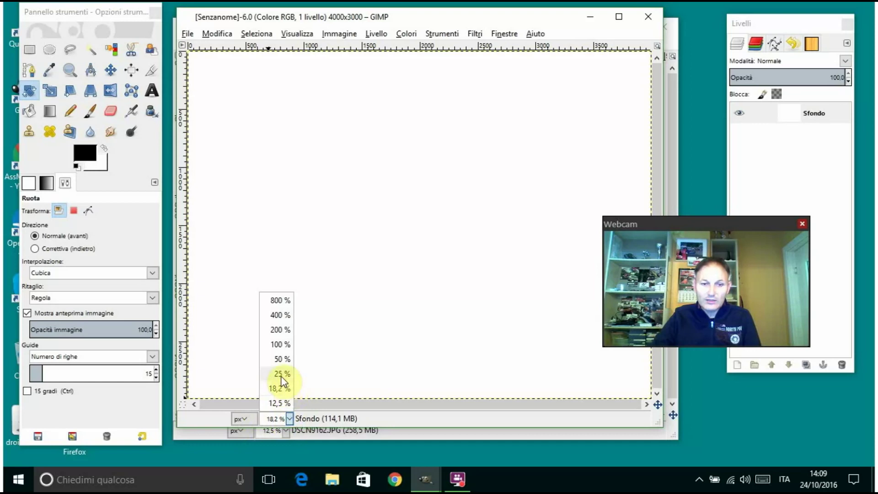
left_click(280, 403)
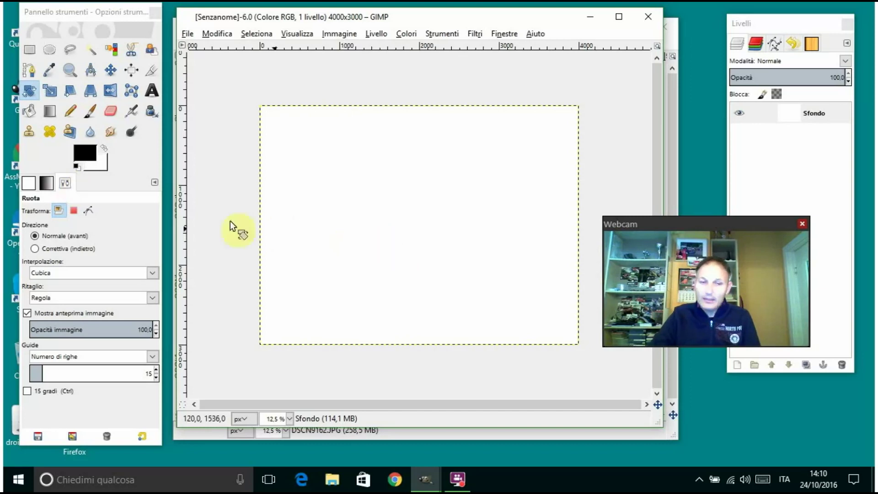
- Add the text 'ciao' in red Sans at 607 px on the canvas
left_click(151, 91)
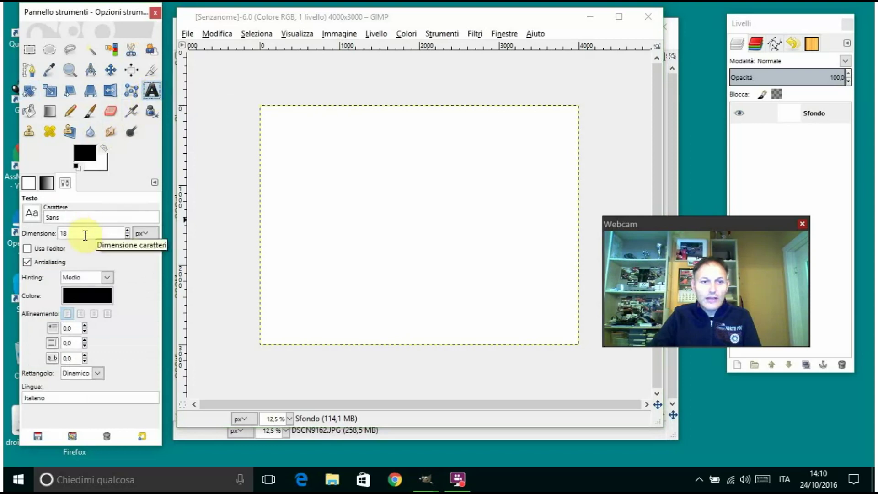
left_click(417, 214)
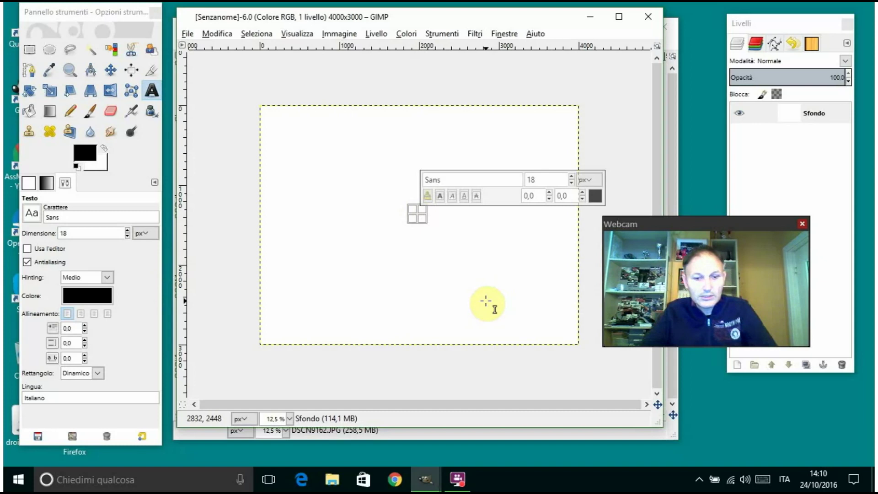
type("ciao")
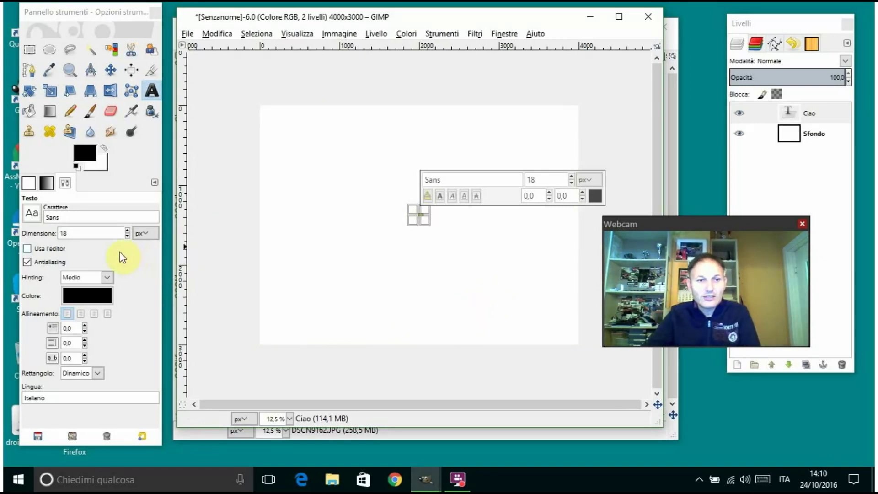
left_click(128, 230)
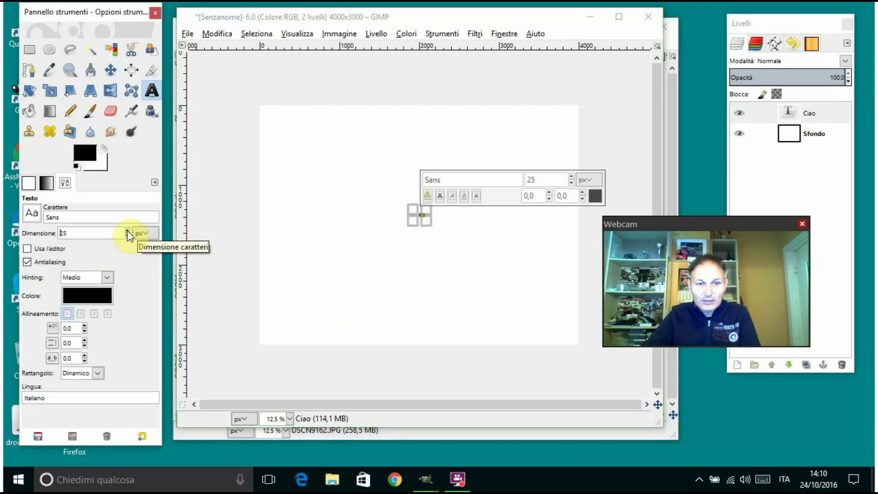
left_click_drag(128, 231, 128, 232)
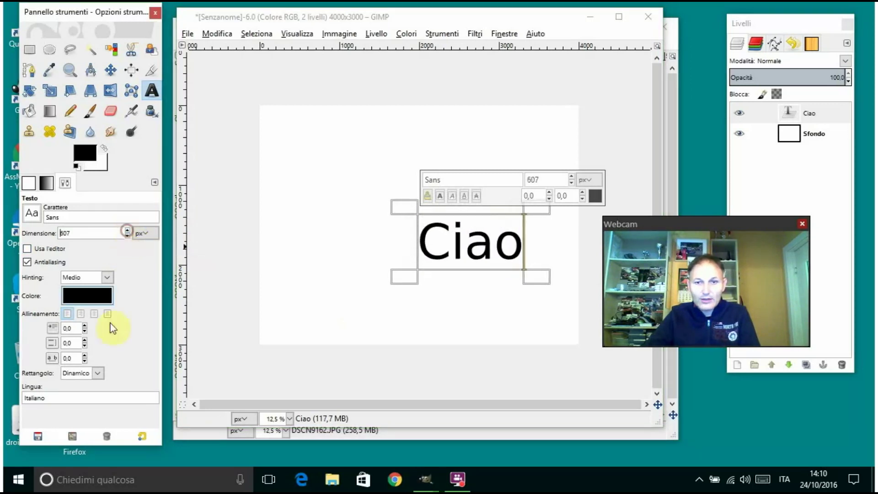
left_click(91, 304)
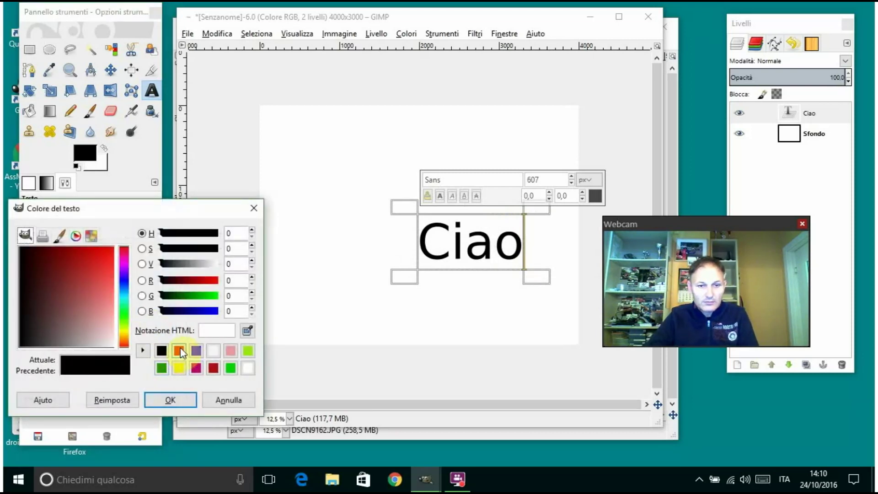
left_click(180, 351)
left_click(171, 400)
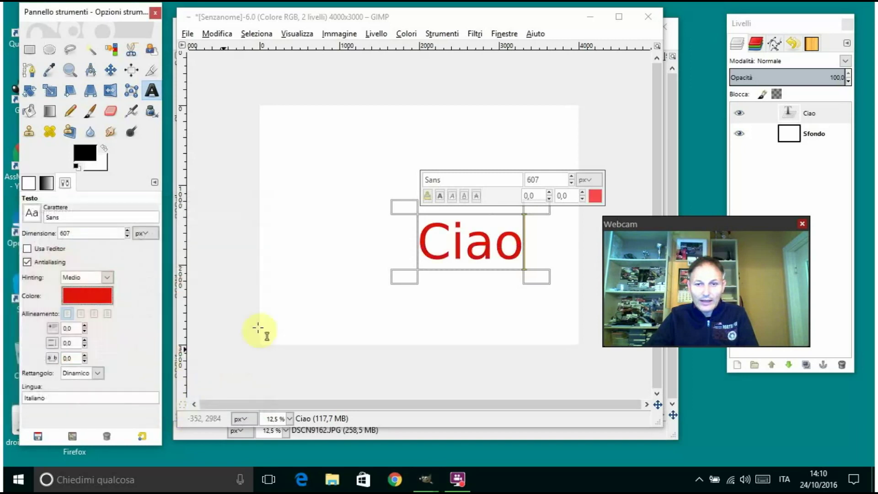
left_click(108, 67)
- Drag the red Ciao text up and left toward the canvas centre
left_click_drag(472, 257, 438, 230)
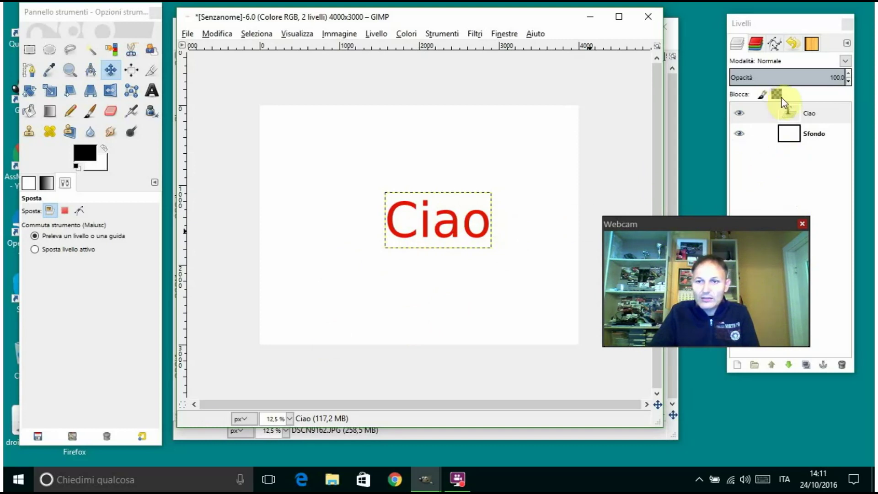
- Duplicate the Ciao layer and offset the copy 48 px right, 64 px up
right_click(800, 118)
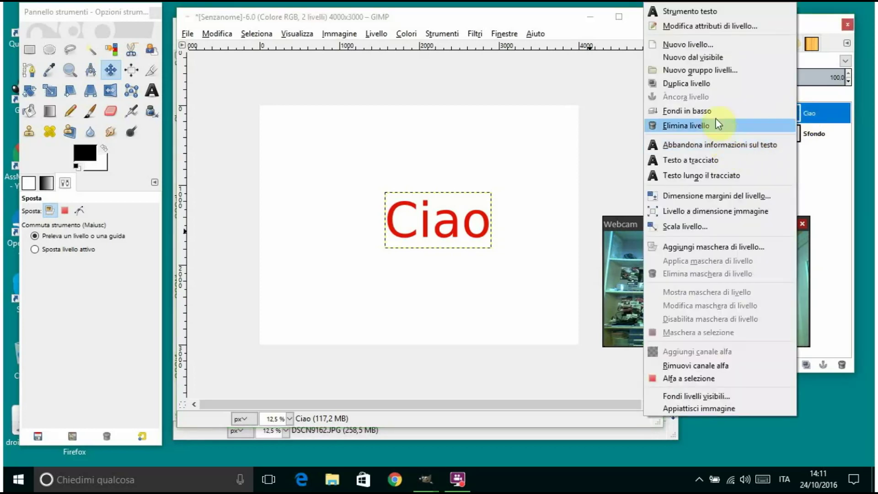
left_click(693, 84)
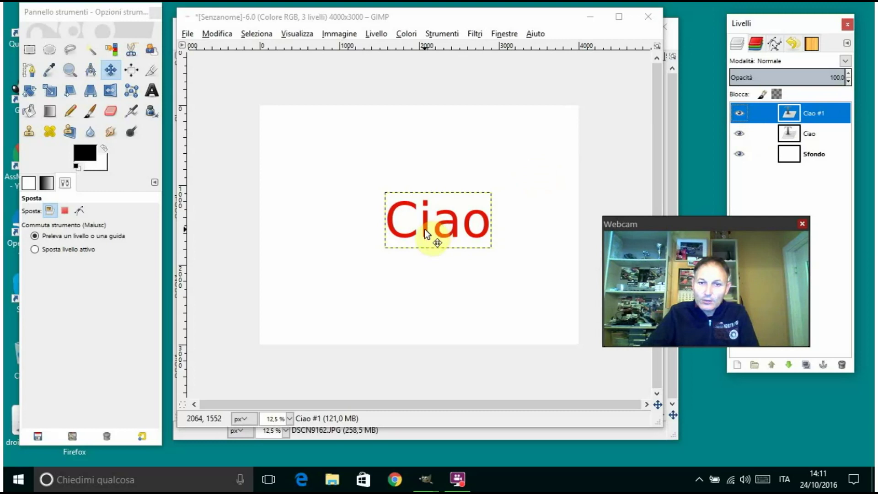
left_click_drag(424, 229, 430, 224)
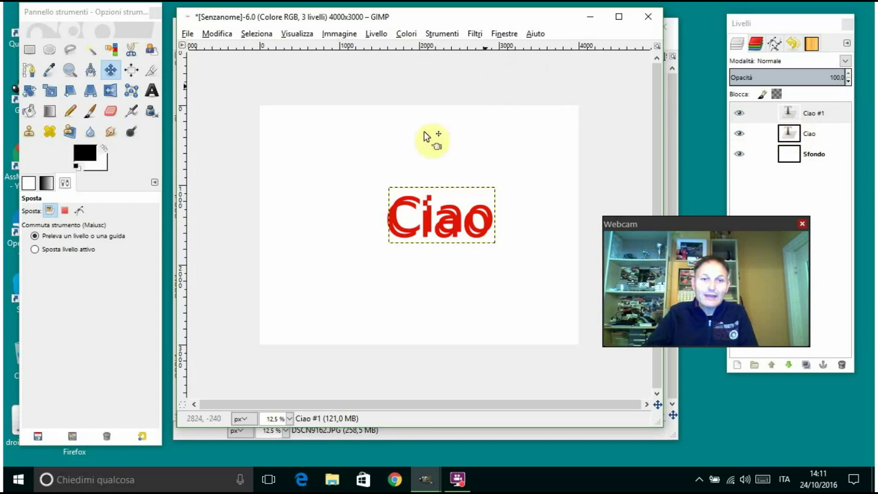
- Change the Ciao #1 copy's text colour to very dark red 2f0d0d
left_click(151, 90)
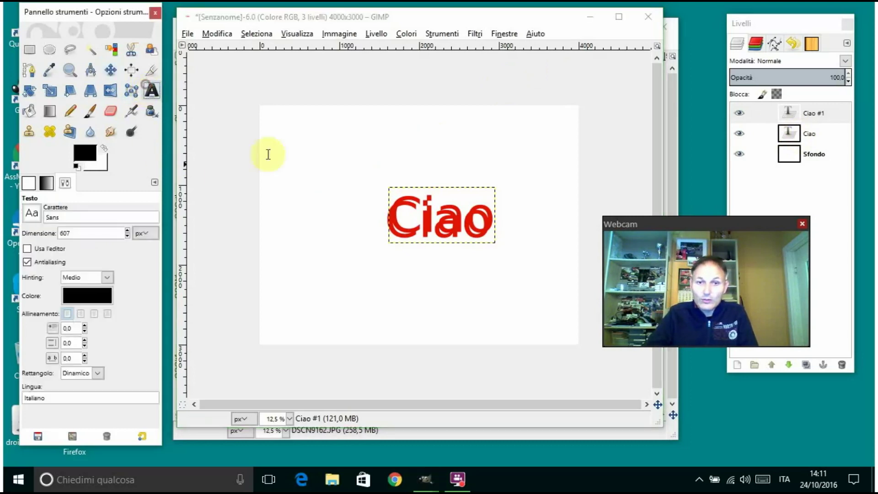
left_click(434, 214)
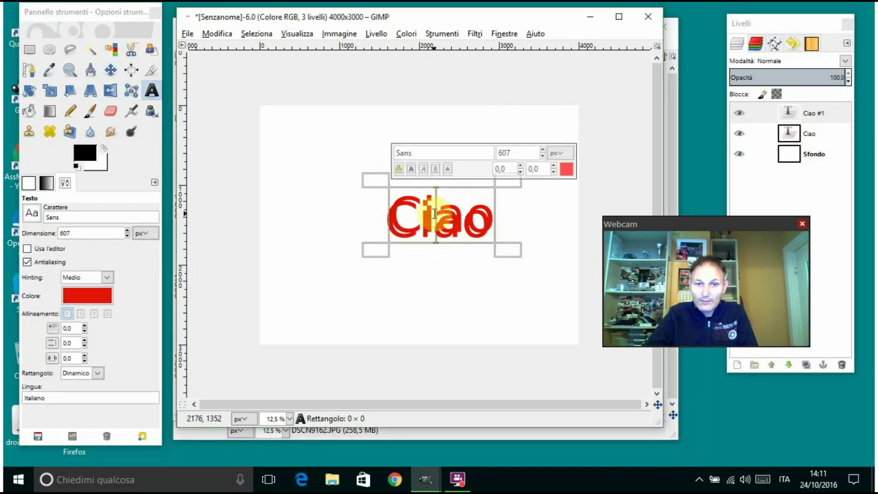
left_click(81, 304)
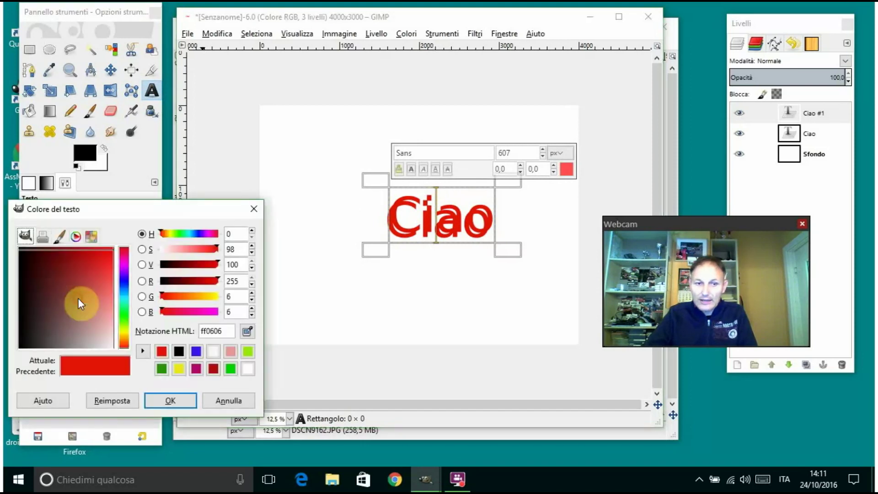
left_click(31, 284)
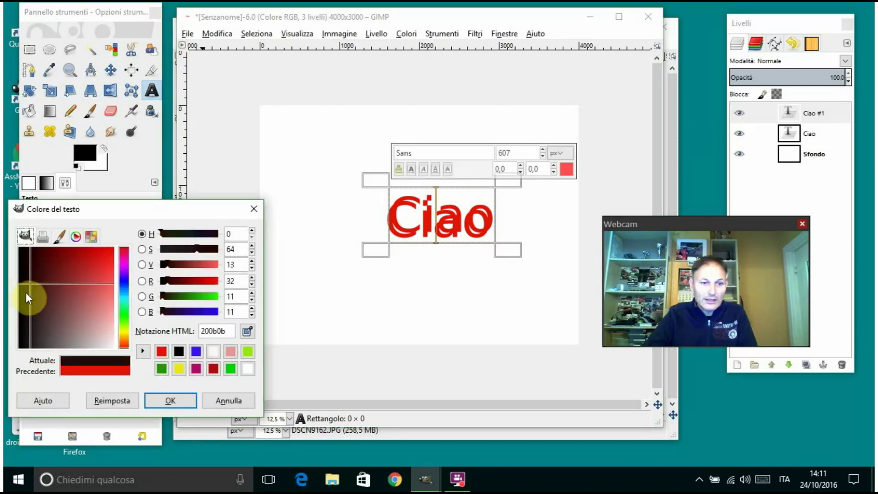
left_click(47, 273)
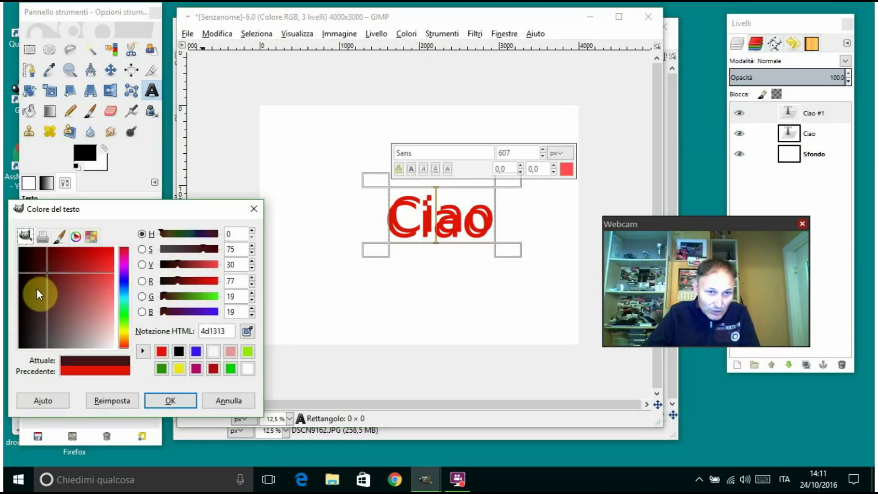
left_click(37, 276)
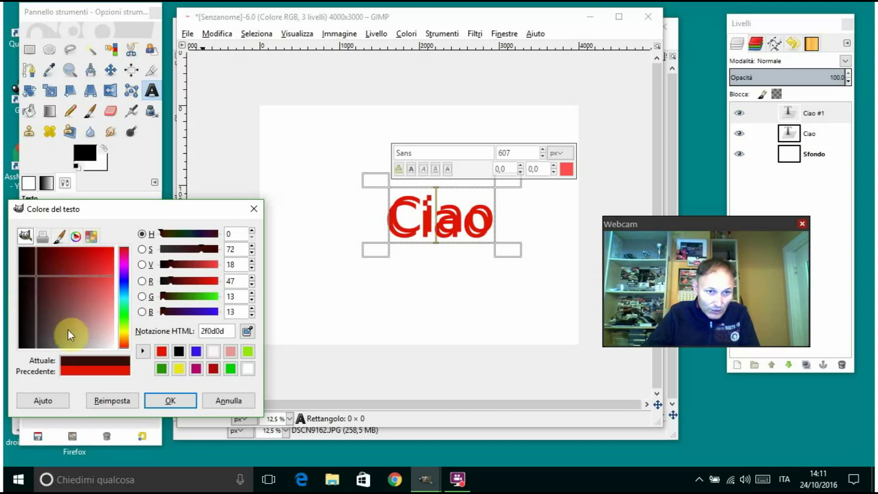
left_click(174, 400)
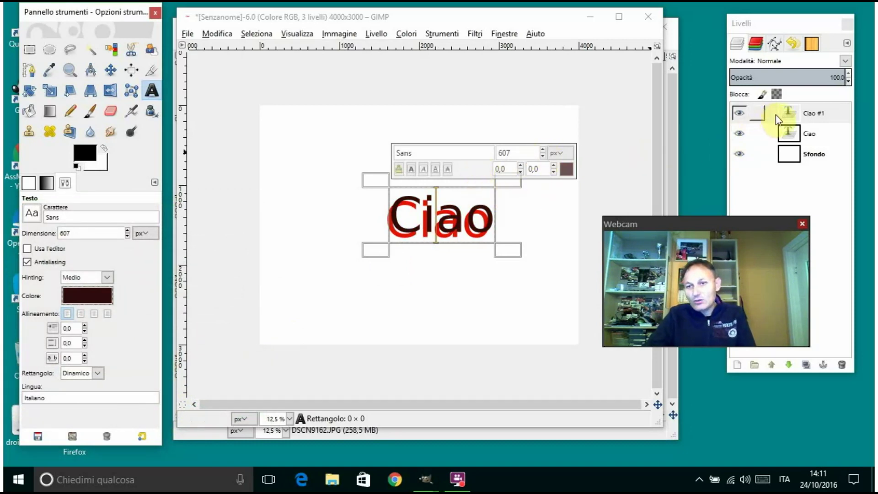
- Move the dark Ciao #1 copy below the red Ciao and offset it slightly as a shadow
left_click(788, 111)
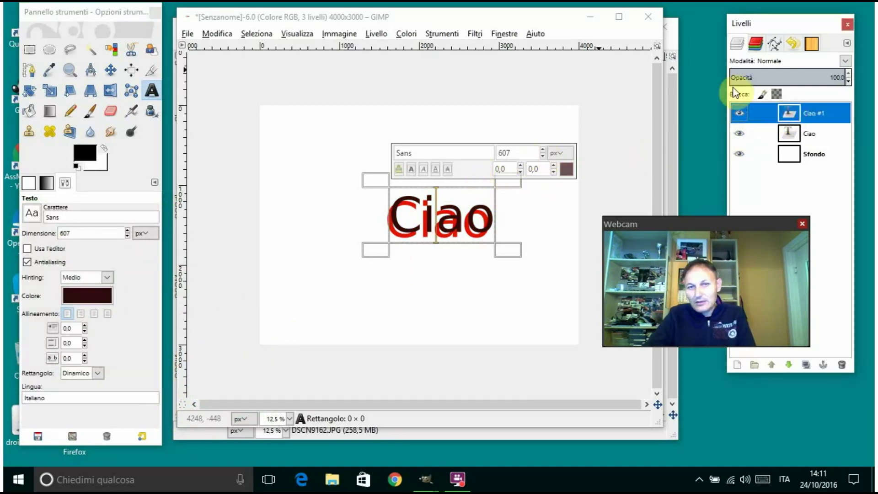
mouse_move(789, 109)
left_mouse_down()
mouse_move(798, 132)
mouse_move(790, 147)
left_mouse_up()
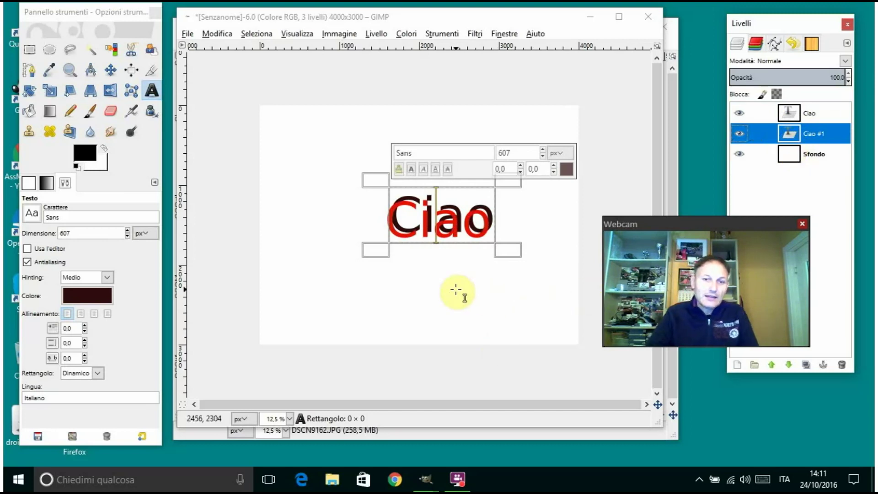
left_click(110, 71)
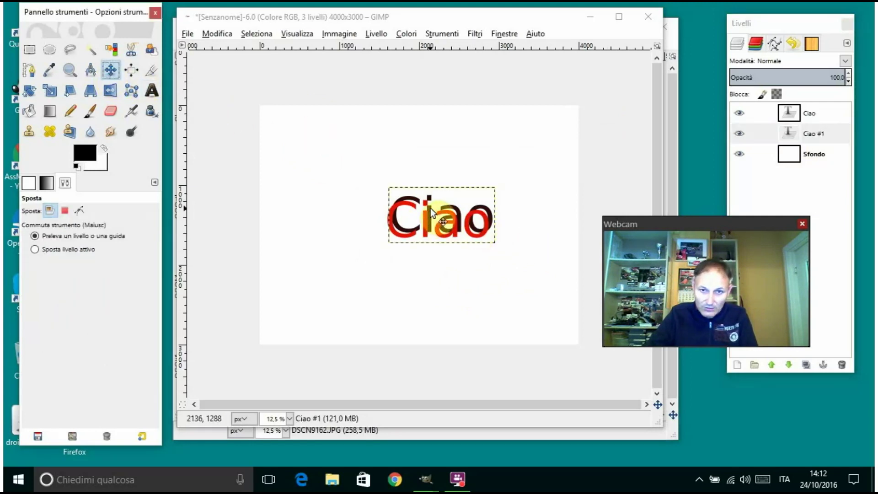
left_click_drag(429, 208, 428, 211)
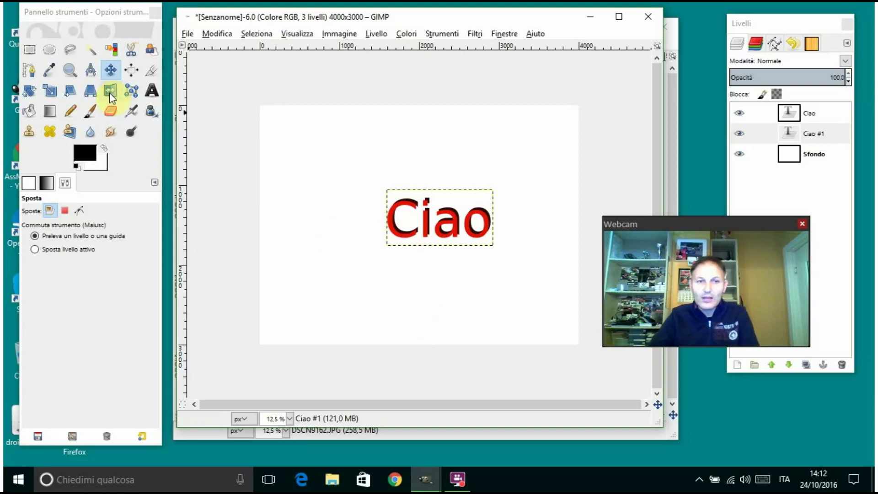
- Add a new text layer reading 'Corso' below the Ciao title
left_click(152, 92)
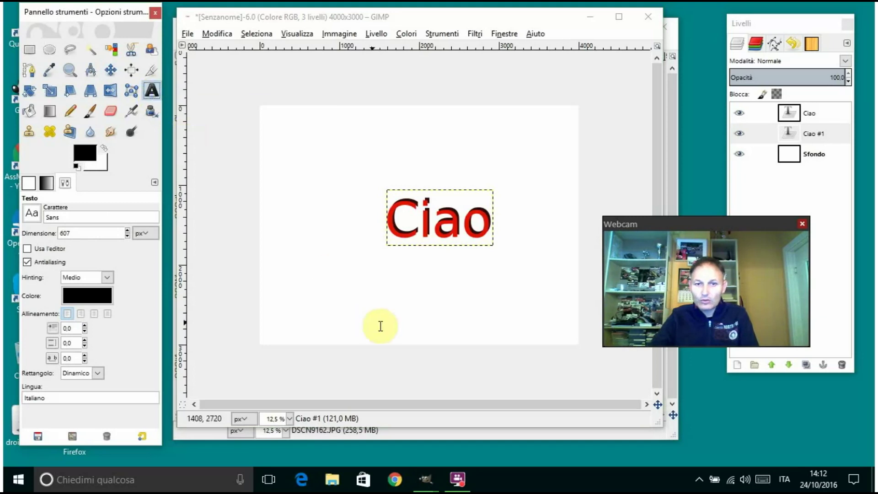
left_click(432, 290)
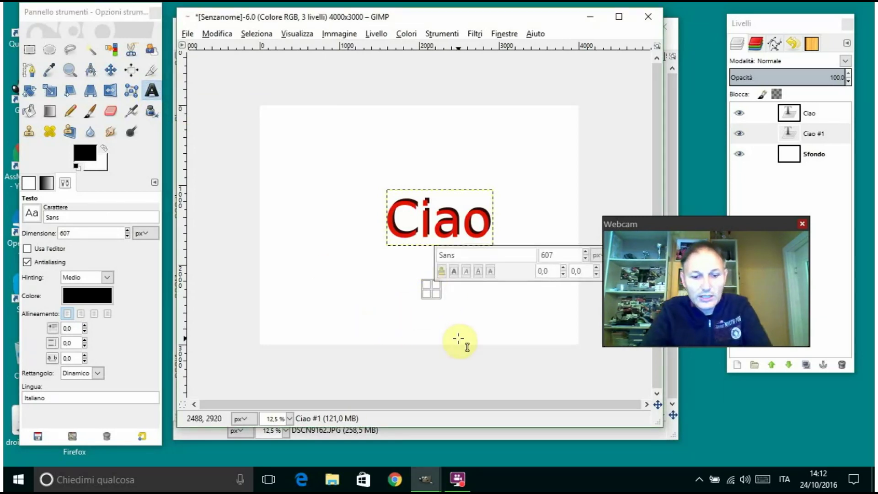
type("C")
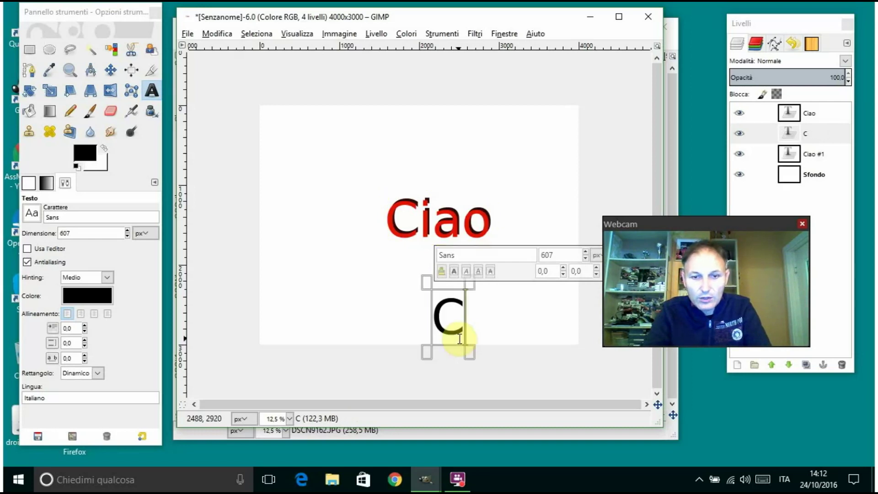
type("oro")
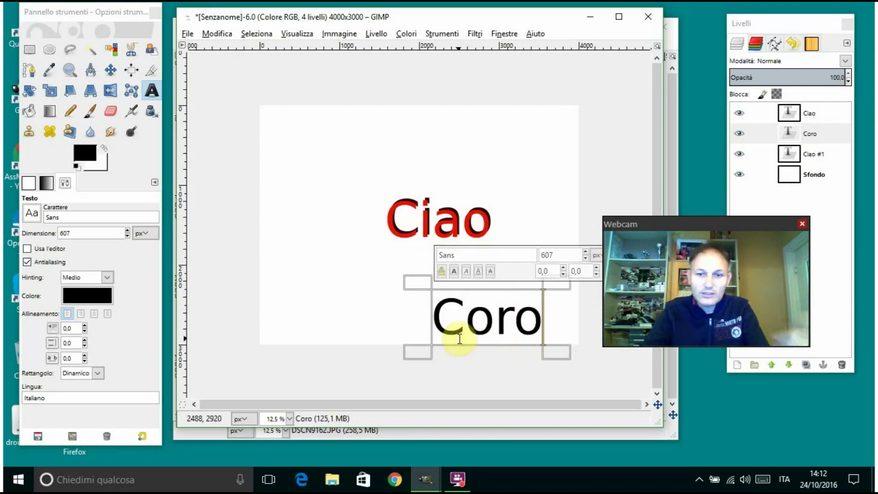
key("BackSpace")
type("so")
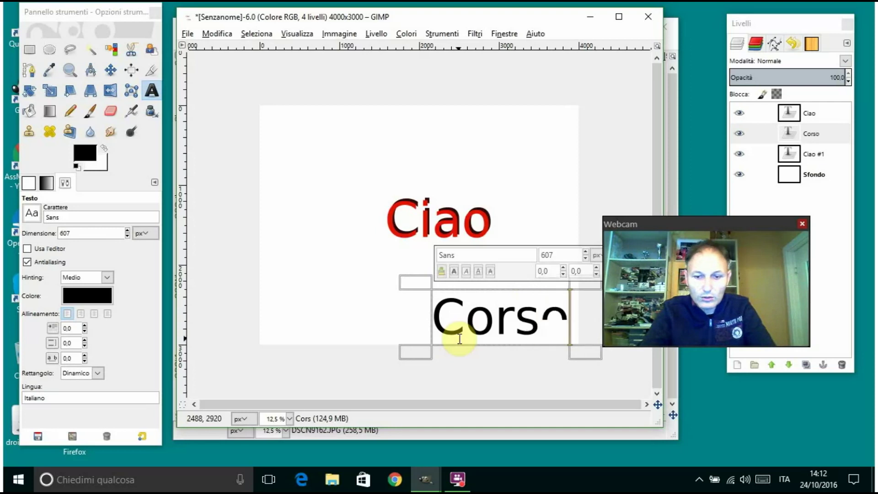
- Colour the Corso text red and position it just below Ciao
left_click(71, 297)
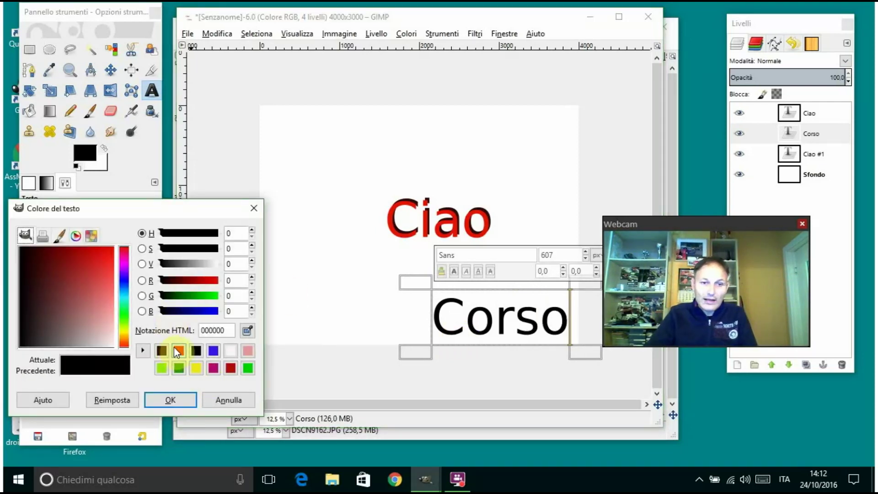
left_click(177, 349)
left_click(167, 400)
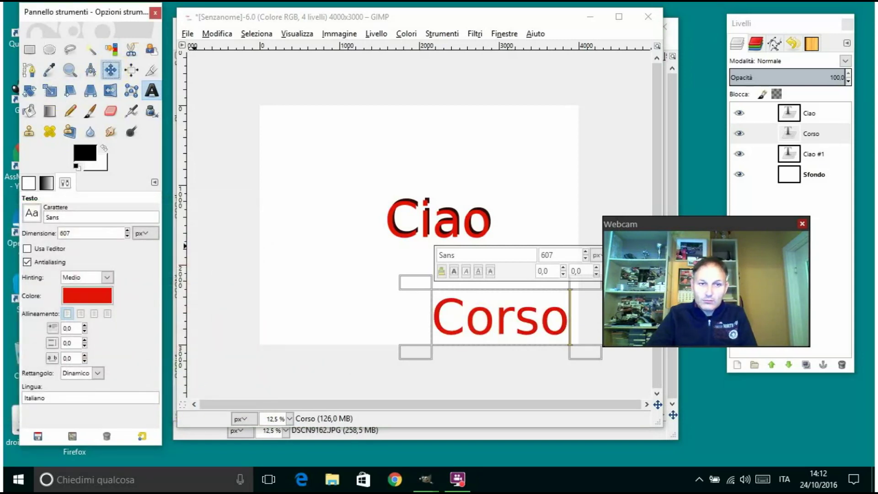
left_click(111, 69)
mouse_move(501, 316)
left_mouse_down()
mouse_move(442, 296)
mouse_move(441, 286)
left_mouse_up()
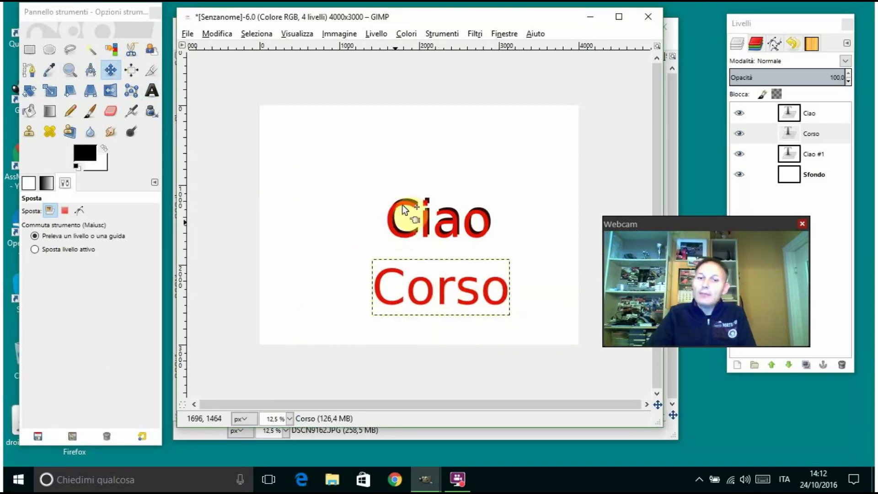
- Apply Proietta ombra to Corso with defaults: offset 4, blur 15, opacity 60
left_click(473, 34)
mouse_move(506, 144)
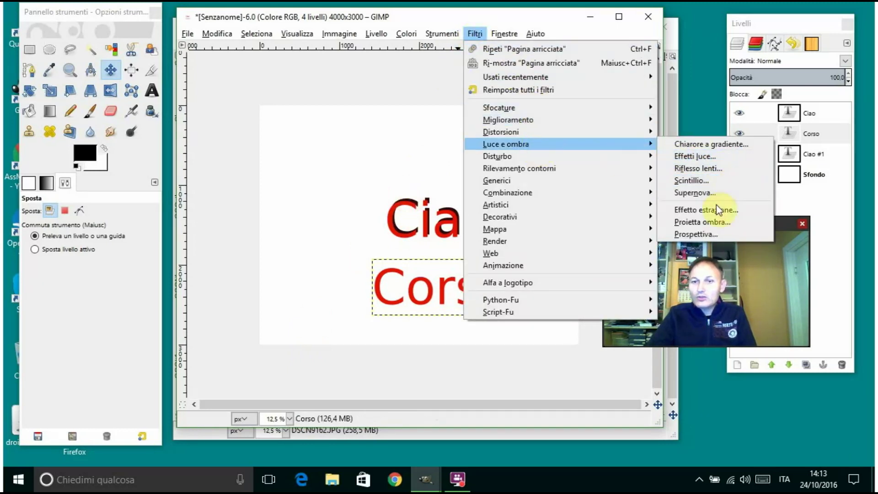
left_click(700, 223)
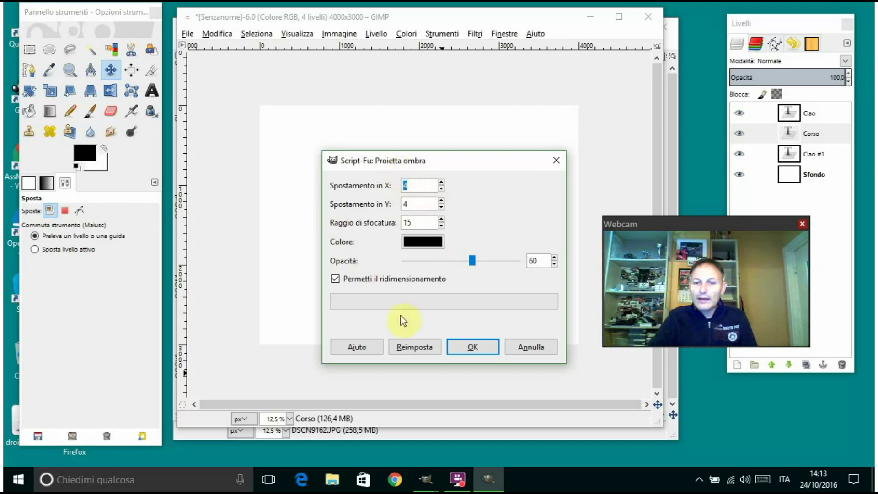
left_click(465, 346)
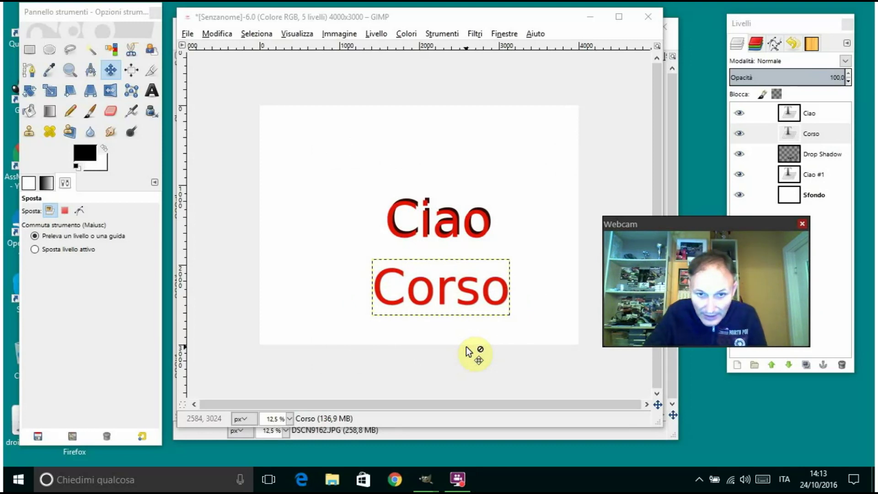
left_click(289, 419)
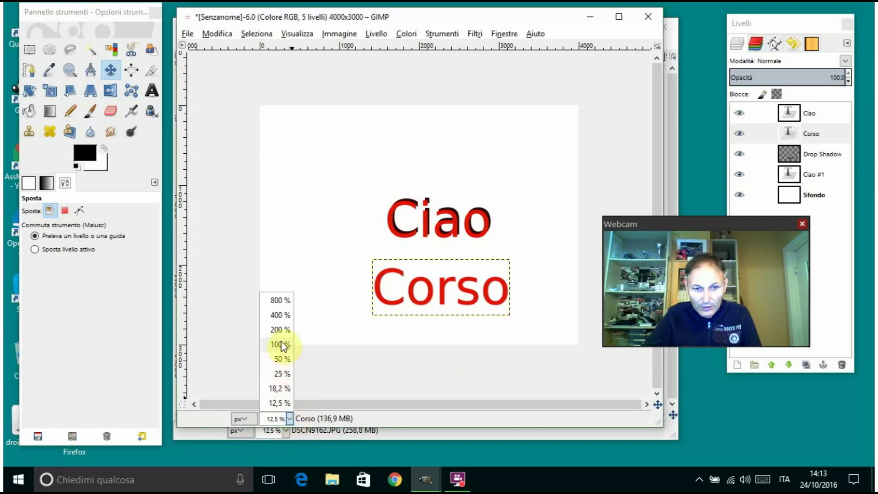
left_click(281, 344)
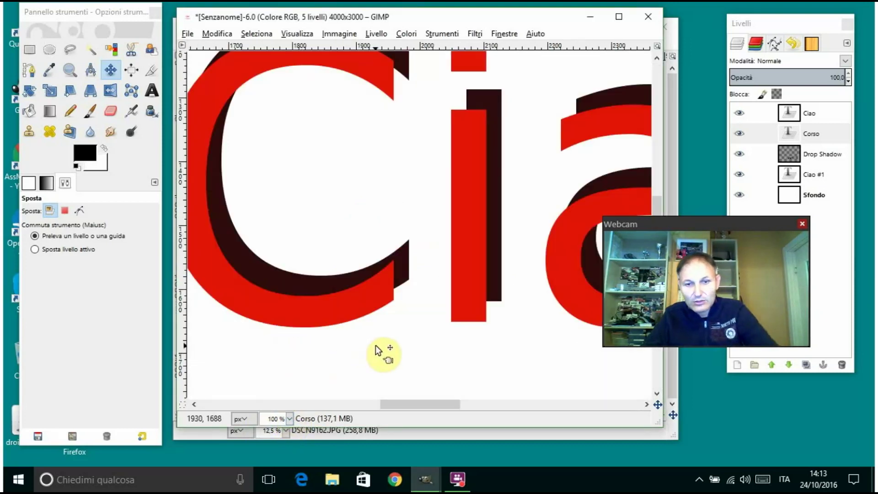
left_click_drag(375, 345, 375, 138)
left_click_drag(359, 372, 382, 155)
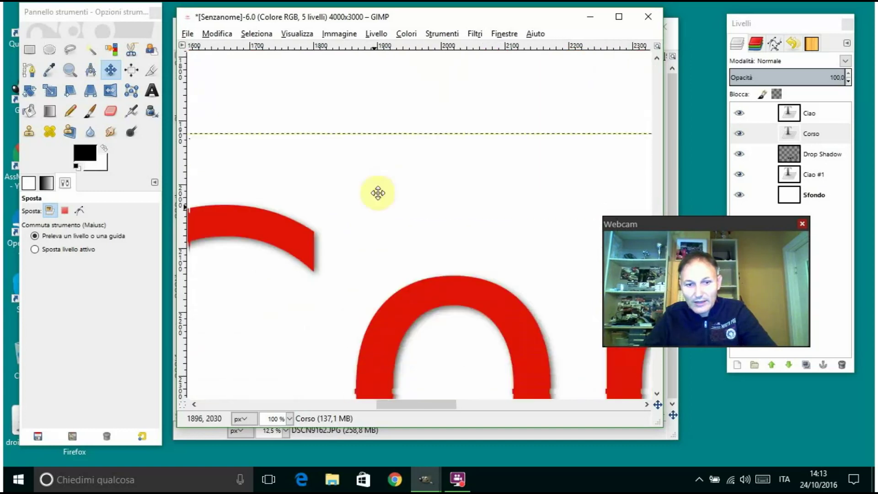
left_click_drag(324, 314, 387, 228)
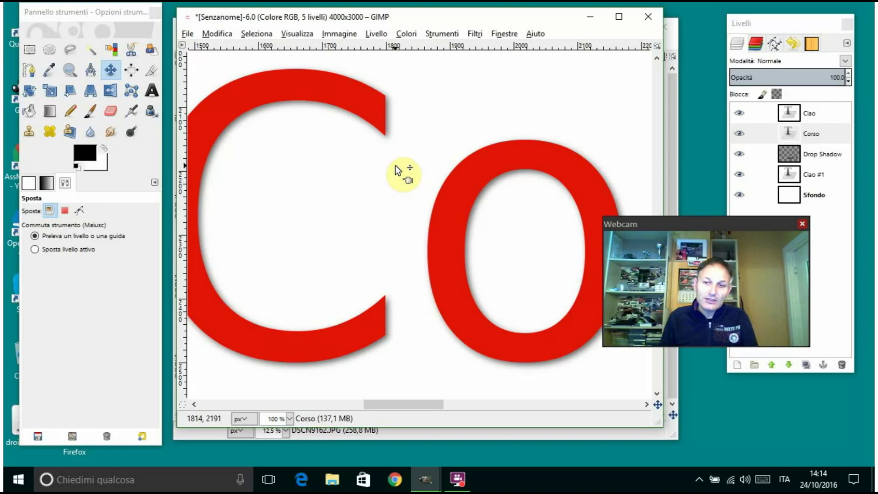
left_click(290, 419)
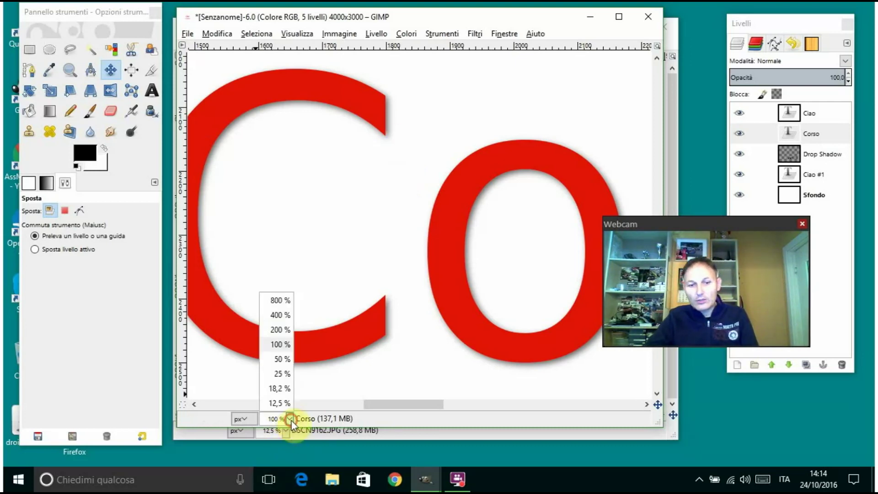
left_click(282, 374)
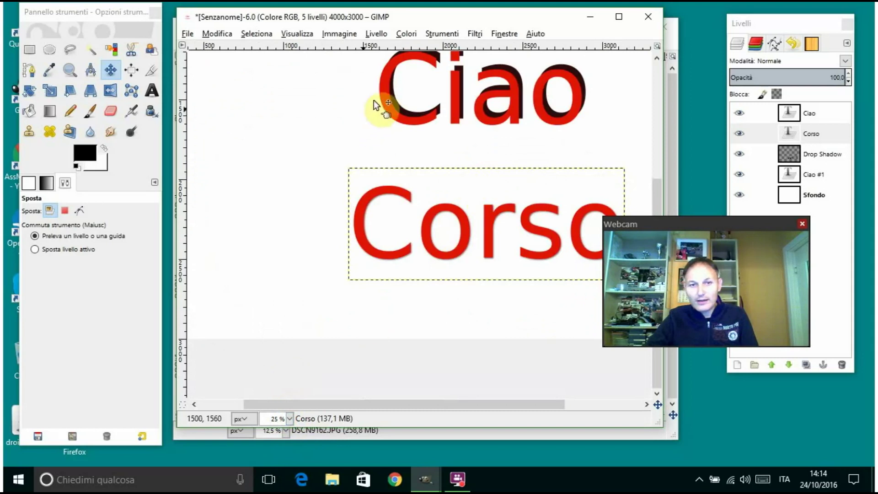
- Undo the Proietta ombra shadow, verify at 100% zoom, then return to 25%
left_click(227, 32)
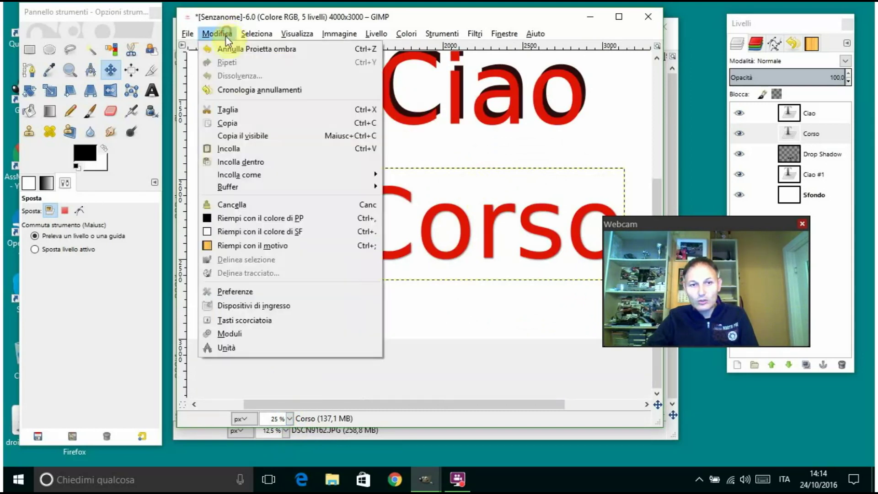
left_click(230, 49)
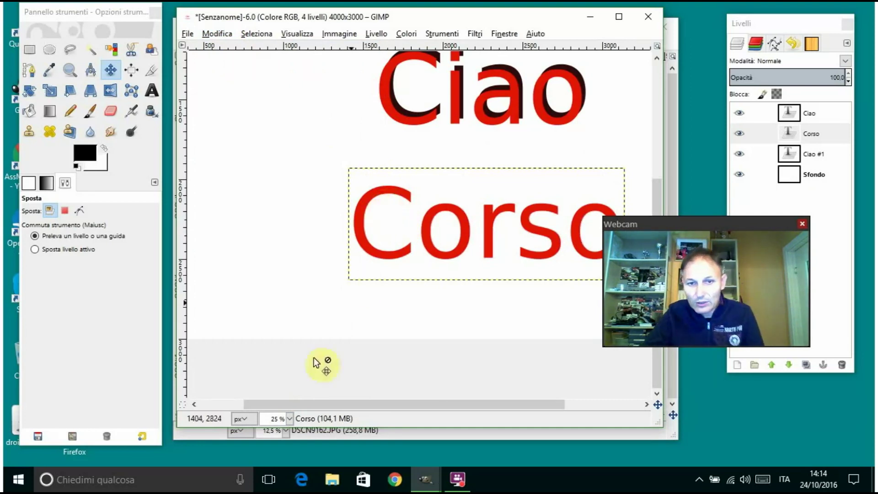
left_click(289, 418)
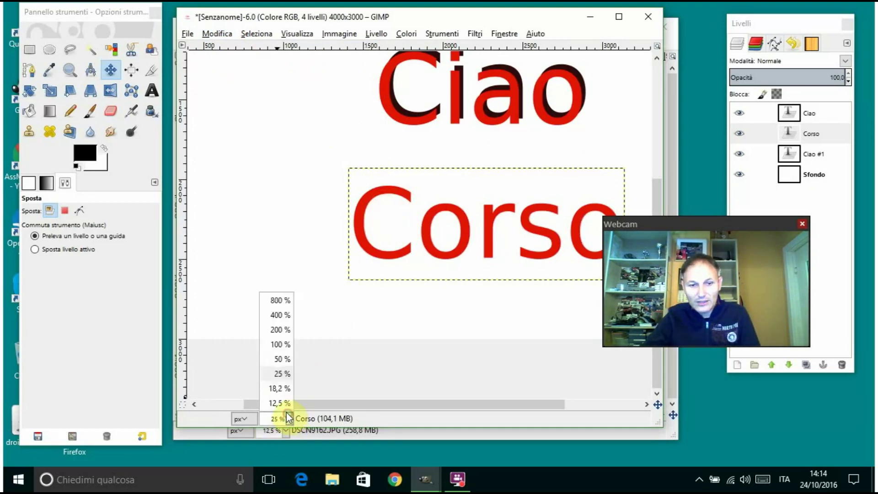
left_click(281, 344)
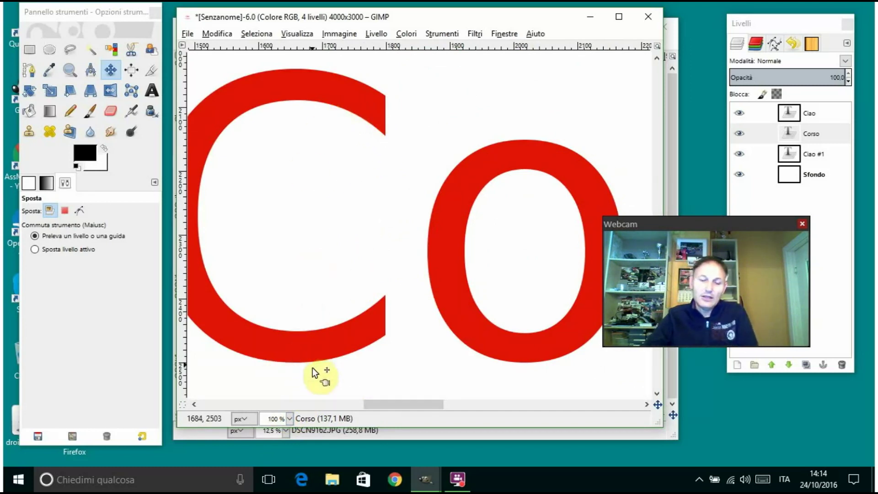
left_click(289, 419)
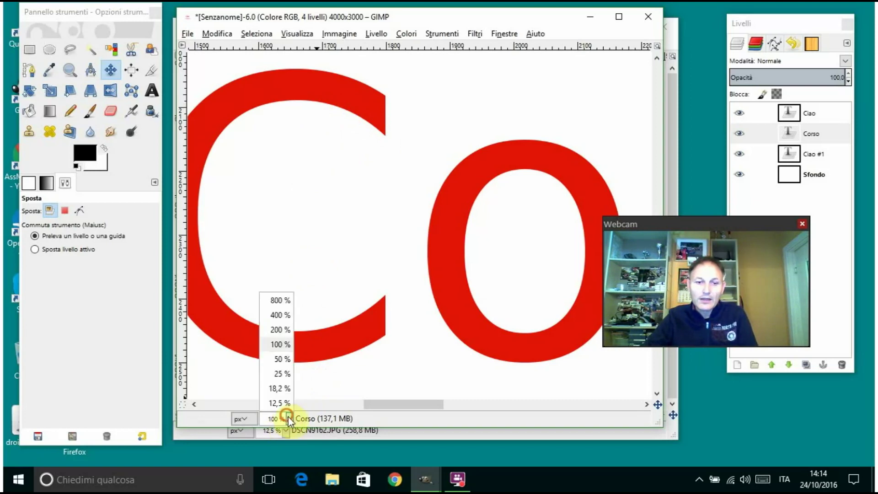
left_click(281, 375)
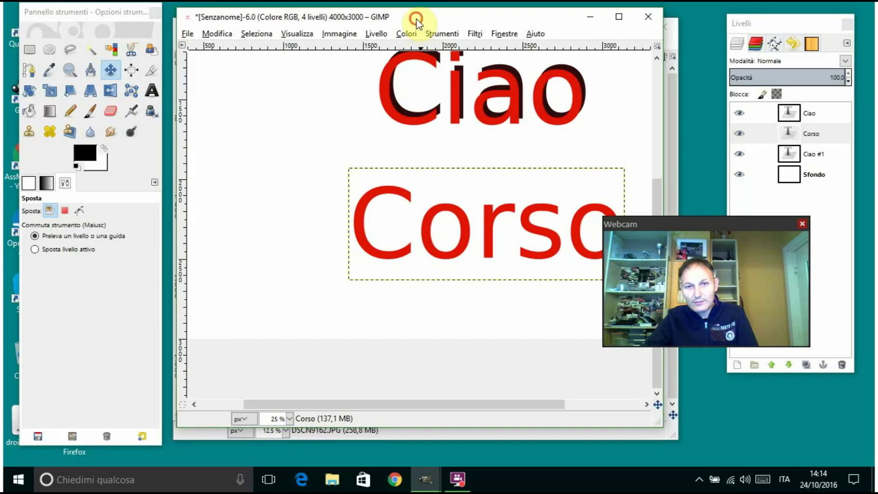
- Run the Prospettiva perspective shadow script on Corso with blue 0000bc shadow colour
left_click_drag(418, 23, 372, 24)
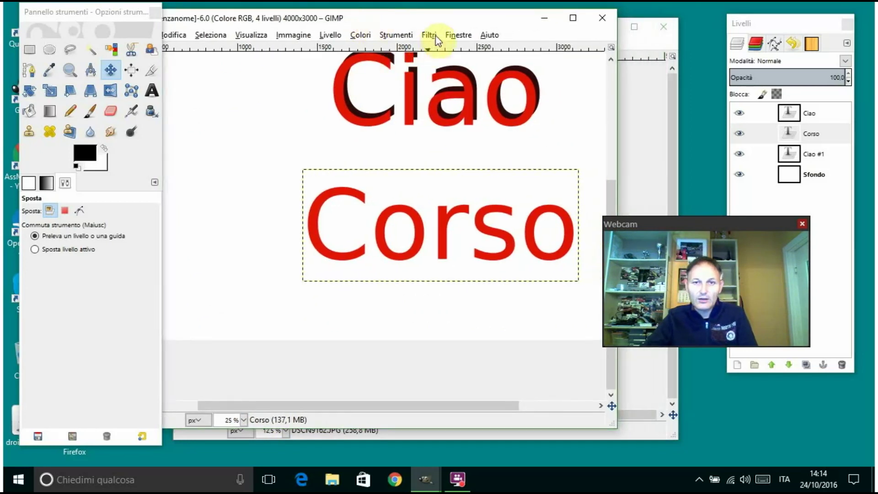
left_click(430, 34)
mouse_move(460, 146)
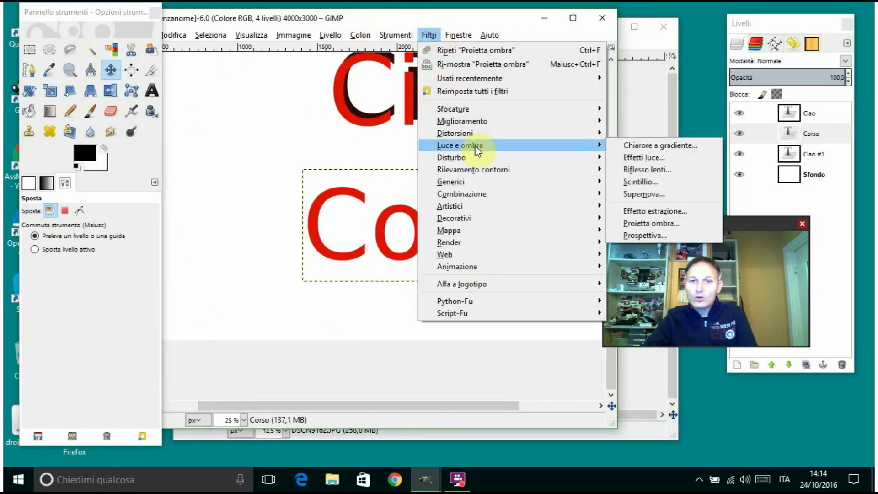
left_click(645, 235)
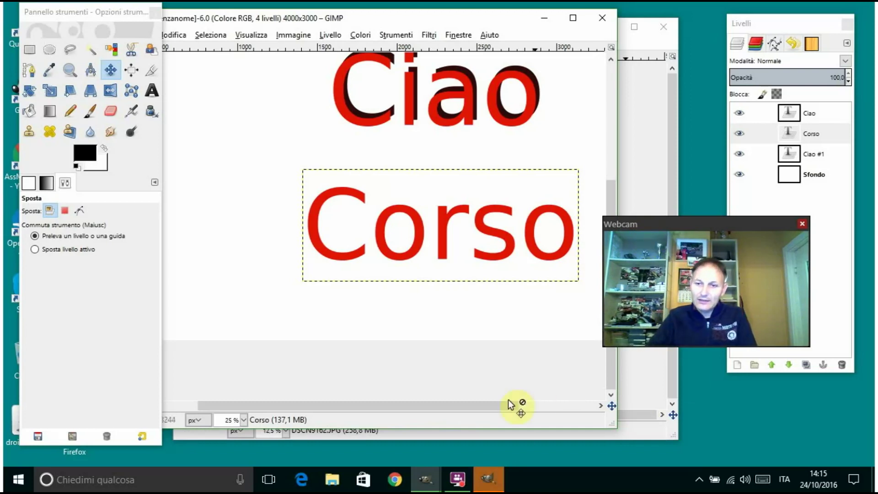
left_click(490, 479)
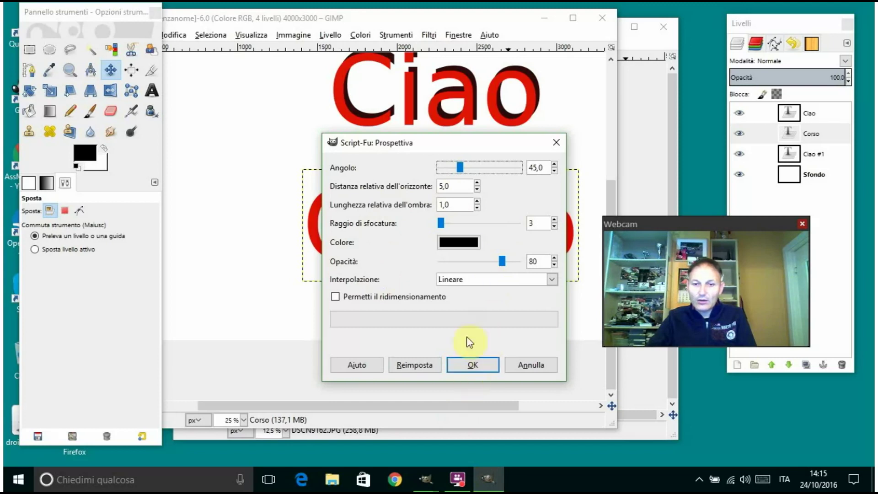
left_click(465, 243)
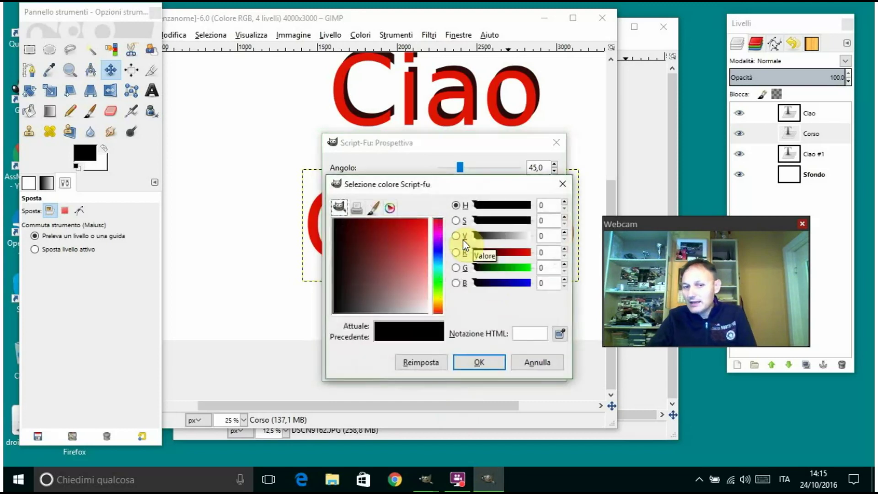
left_click(516, 283)
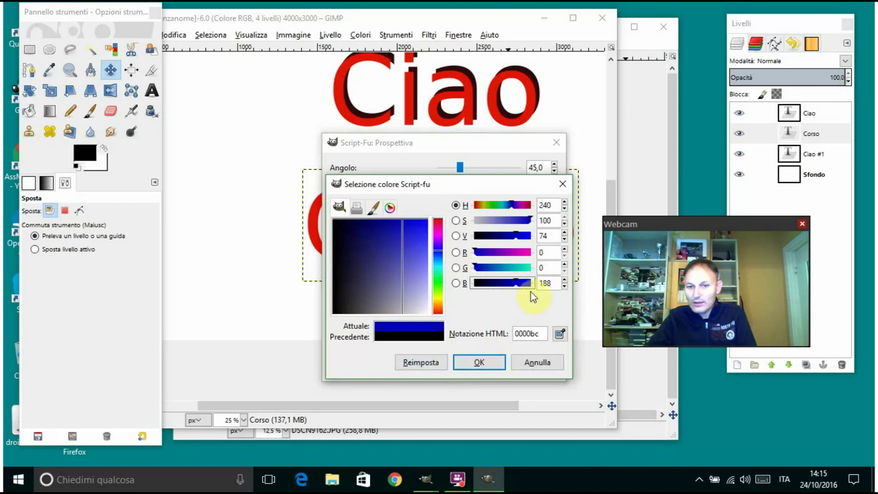
left_click(488, 362)
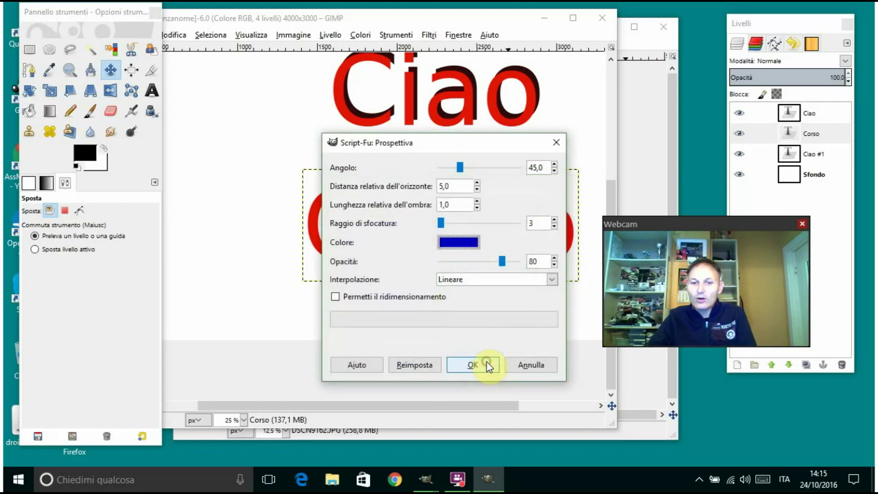
left_click(486, 366)
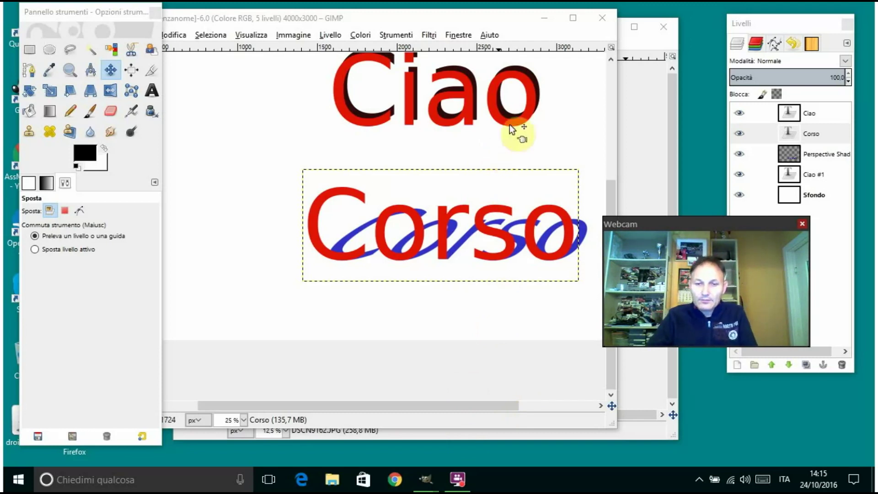
left_click(646, 39)
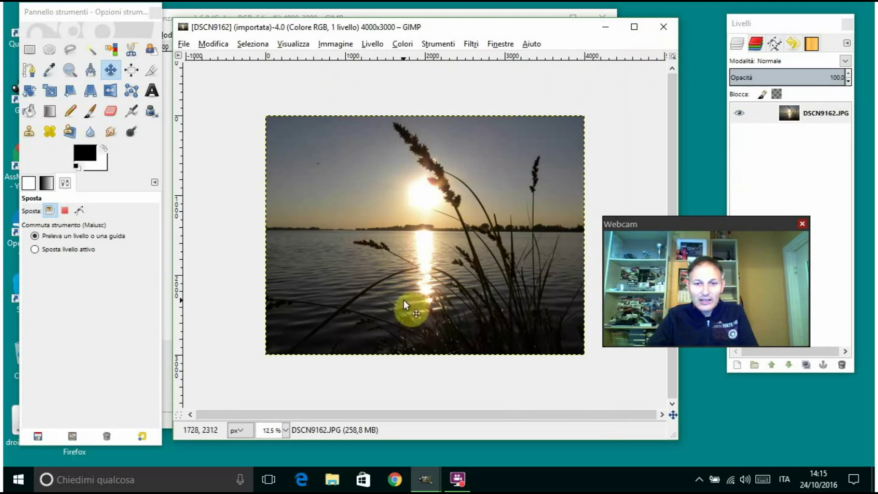
- Type 'Lago di Mantova' in a new text box near the photo's bottom
left_click(152, 90)
left_click(301, 331)
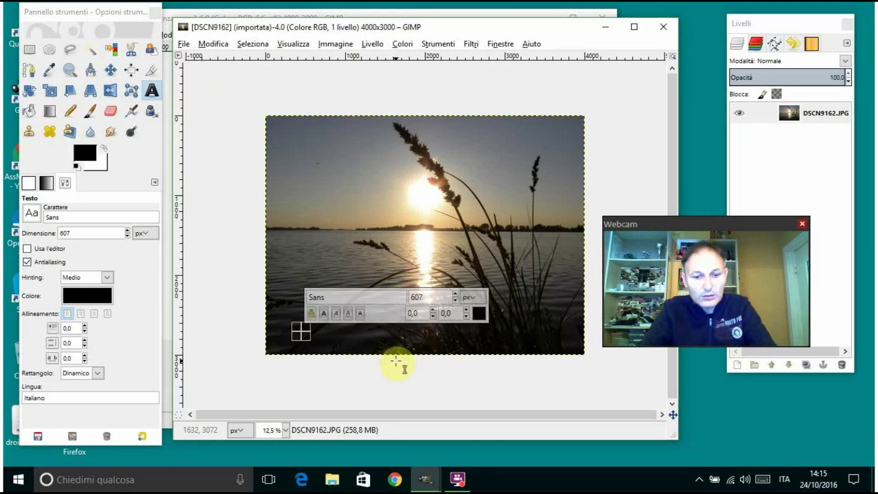
type("Lago ")
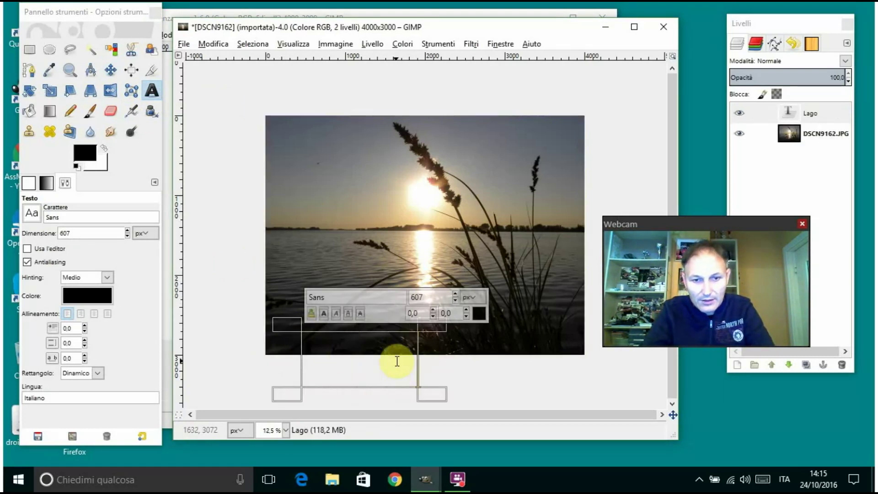
type("di Mantova")
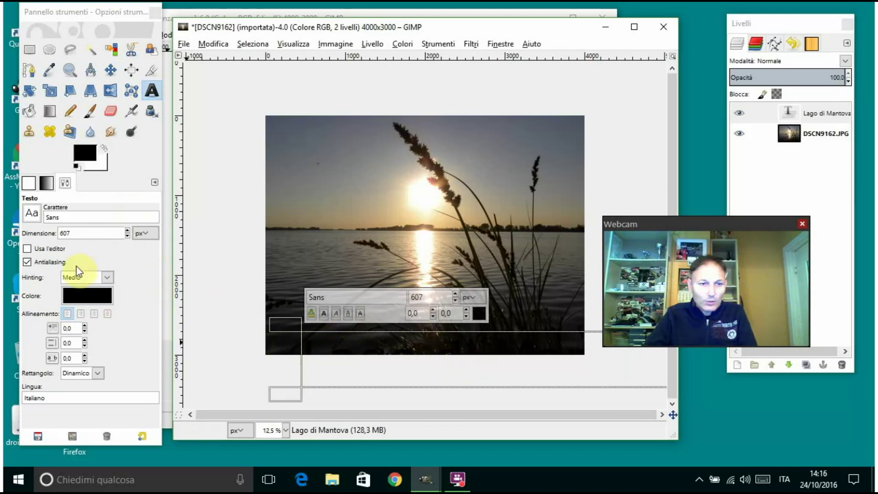
- Reduce the title to 353 px and make it light pink
left_click(127, 236)
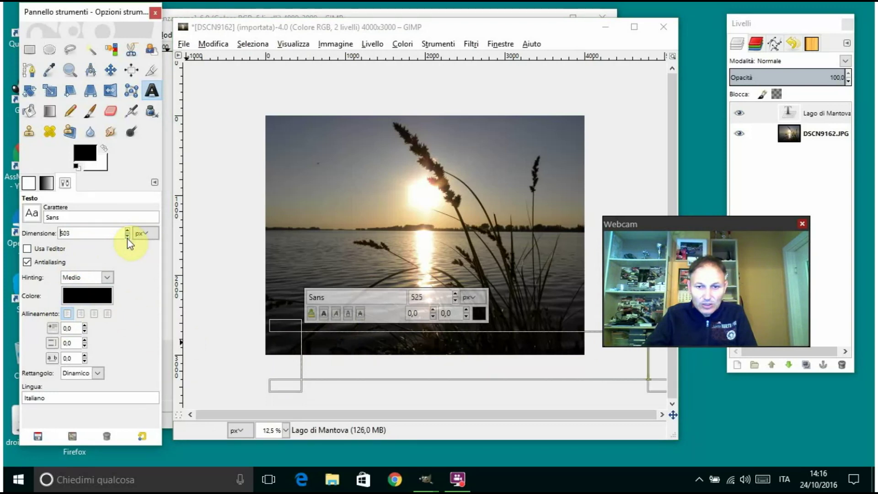
left_click(127, 236)
left_click(128, 236)
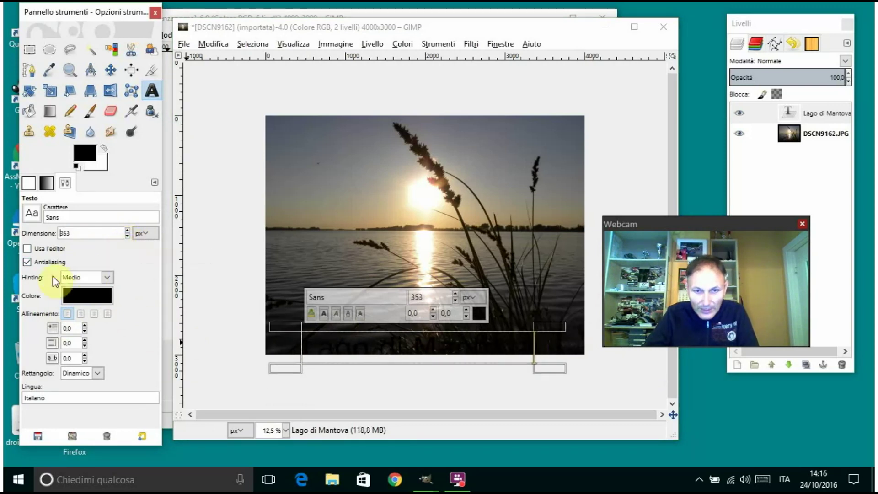
left_click(101, 295)
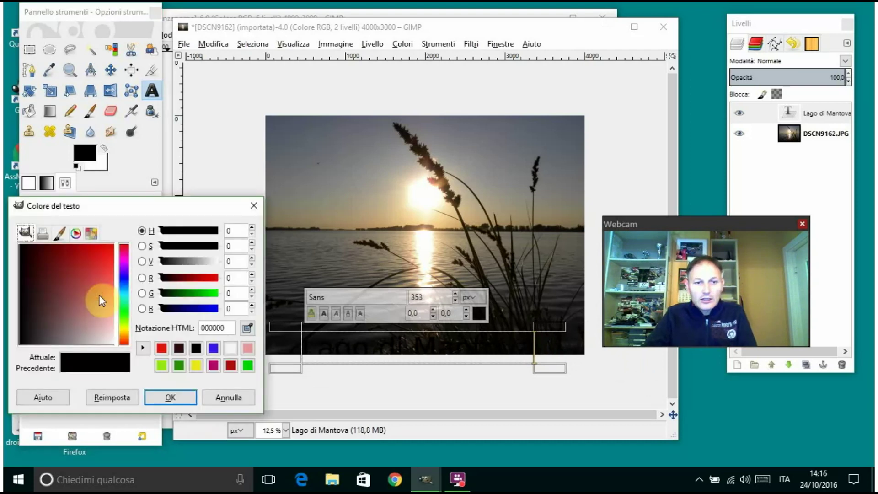
left_click(230, 349)
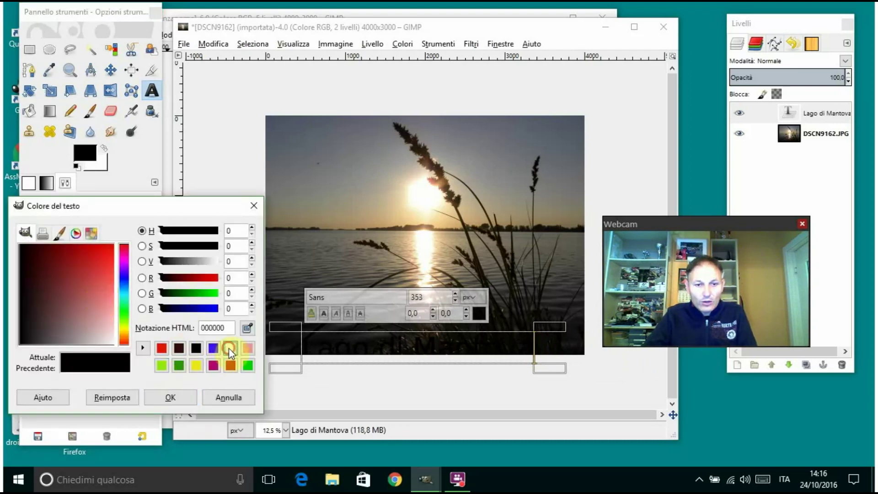
left_click(169, 399)
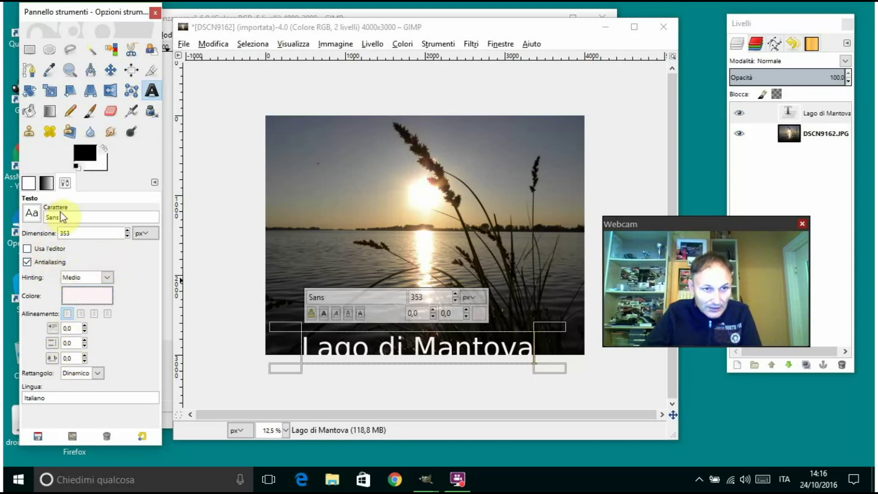
- Change the title font to DejaVu Serif Bold Semi-Condensed
left_click(32, 213)
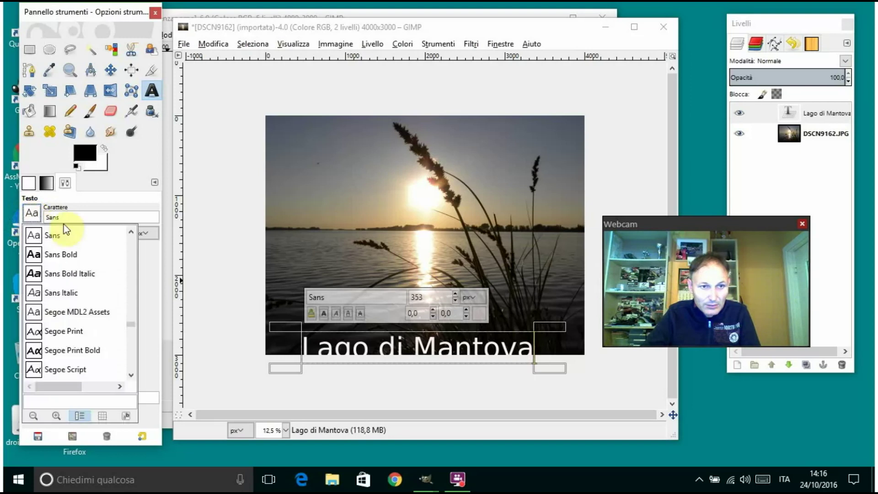
scroll(87, 309, "up", 3)
scroll(90, 311, "up", 4)
scroll(91, 313, "up", 4)
scroll(91, 310, "up", 2)
scroll(92, 306, "up", 2)
scroll(92, 310, "up", 3)
scroll(93, 339, "up", 3)
scroll(93, 372, "up", 3)
scroll(92, 367, "up", 3)
scroll(94, 361, "up", 3)
scroll(94, 352, "up", 1)
scroll(91, 343, "up", 1)
scroll(67, 297, "up", 1)
scroll(67, 311, "up", 2)
scroll(68, 312, "up", 1)
scroll(67, 307, "up", 2)
scroll(68, 309, "up", 1)
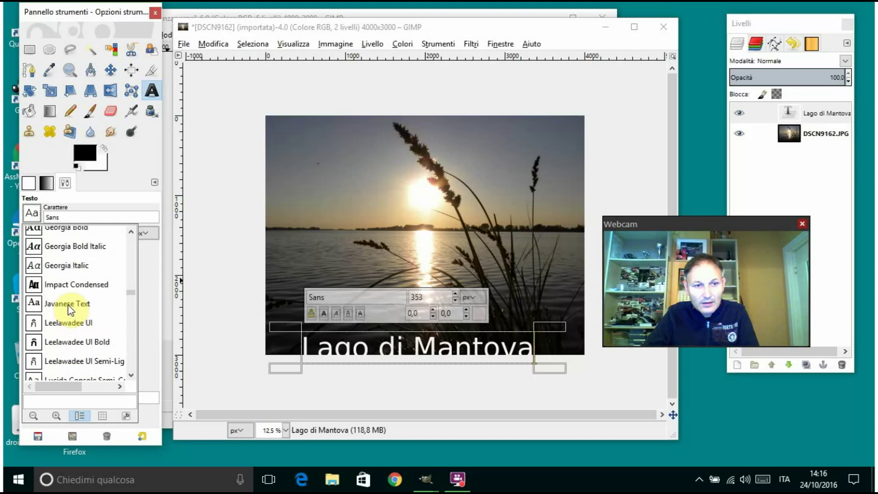
scroll(69, 309, "up", 1)
scroll(68, 308, "up", 1)
scroll(70, 308, "up", 1)
scroll(70, 307, "up", 1)
scroll(71, 316, "up", 3)
scroll(69, 304, "up", 2)
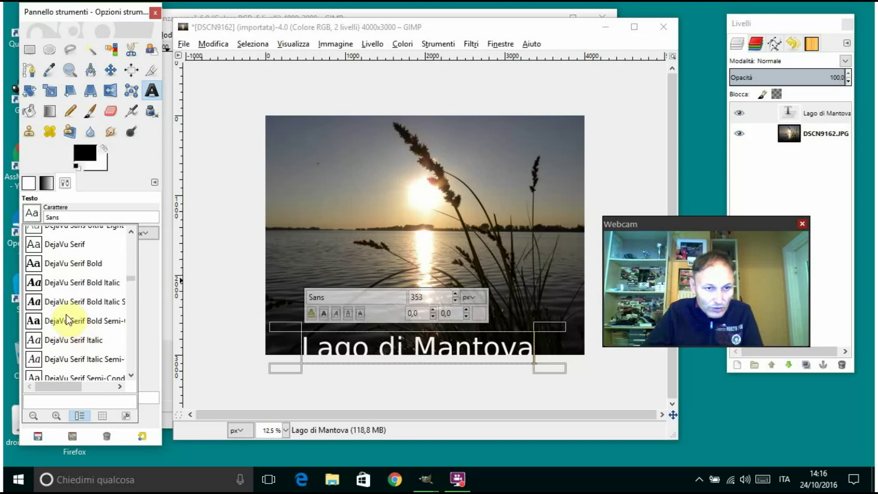
left_click(68, 324)
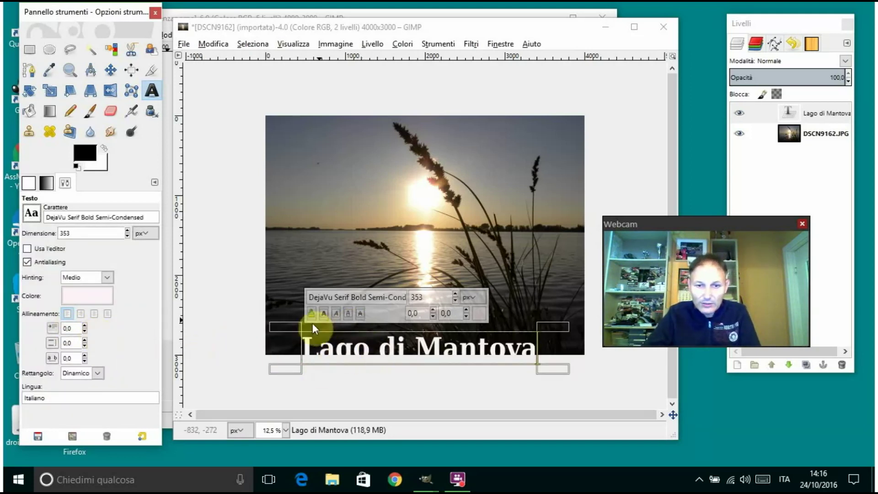
left_click(111, 70)
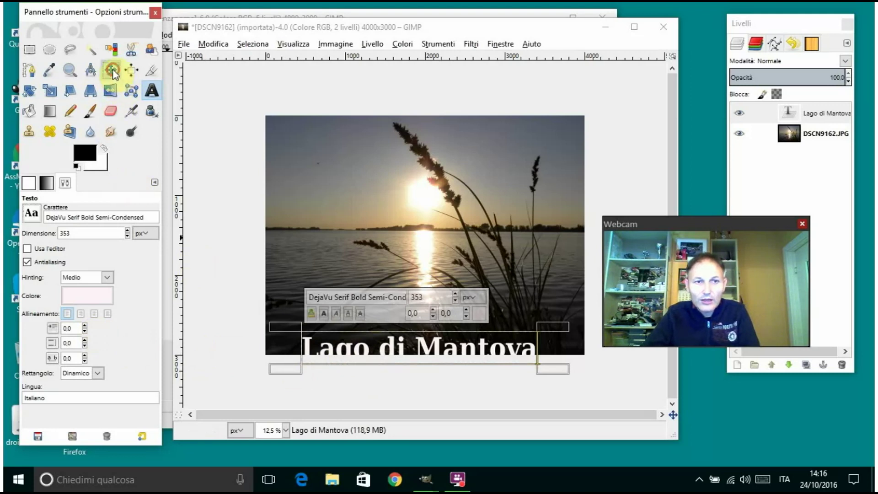
- Drag the Lago di Mantova title up and centre it horizontally over the water
left_click_drag(424, 347, 430, 323)
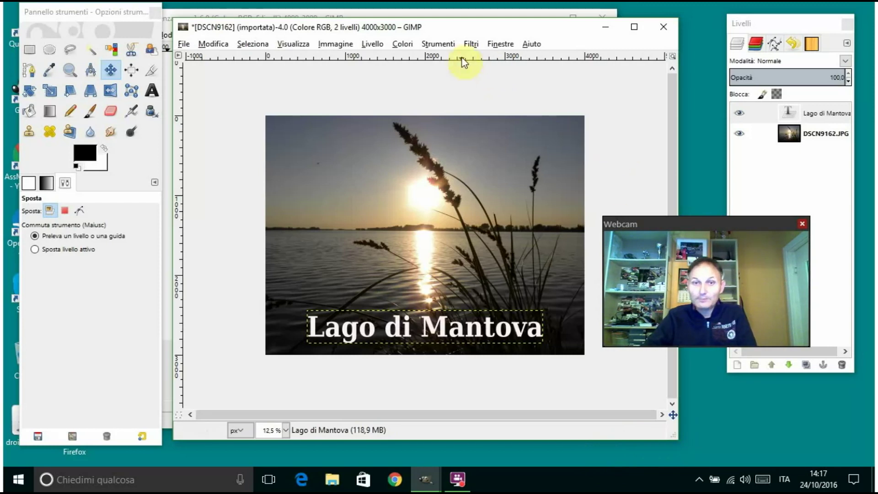
- Add a red (e50000) Proietta ombra shadow to the title, blur 15, opacity 60
left_click(471, 44)
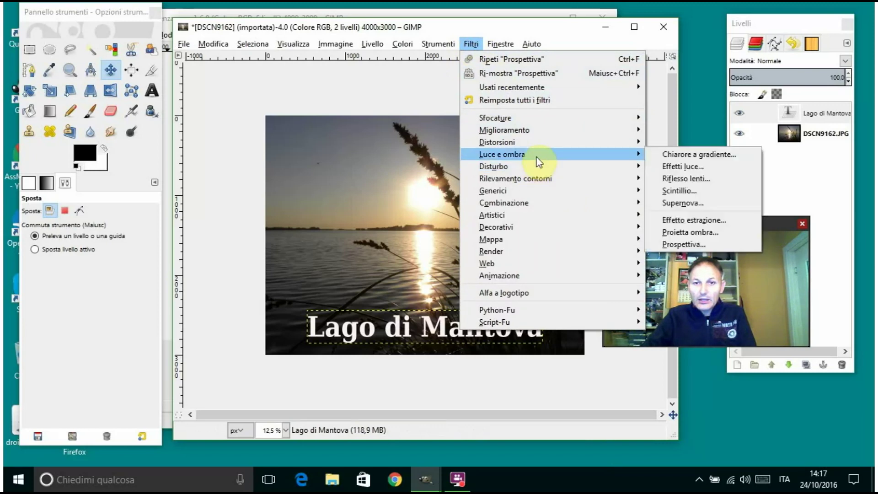
mouse_move(502, 155)
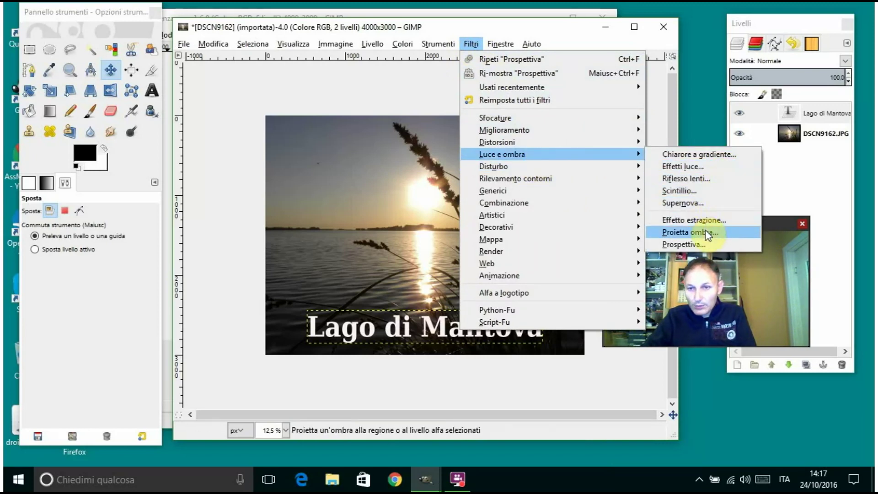
left_click(682, 248)
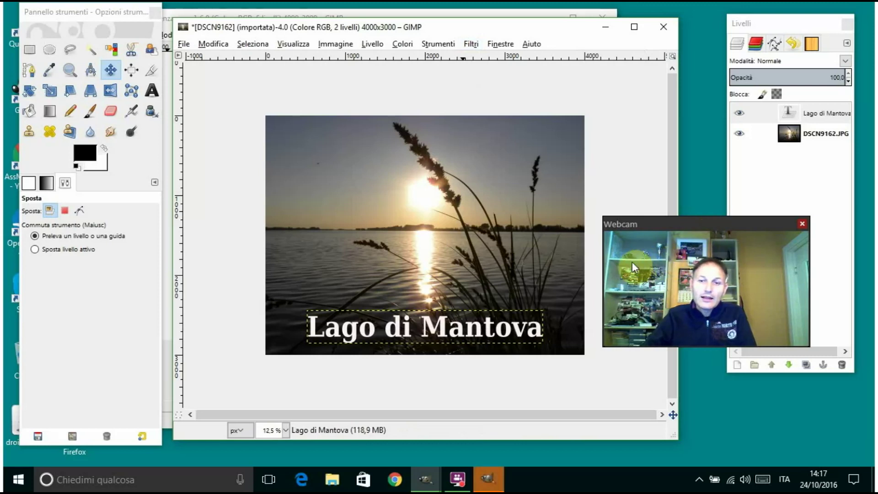
left_click(488, 479)
left_click(424, 247)
left_click_drag(499, 252, 527, 257)
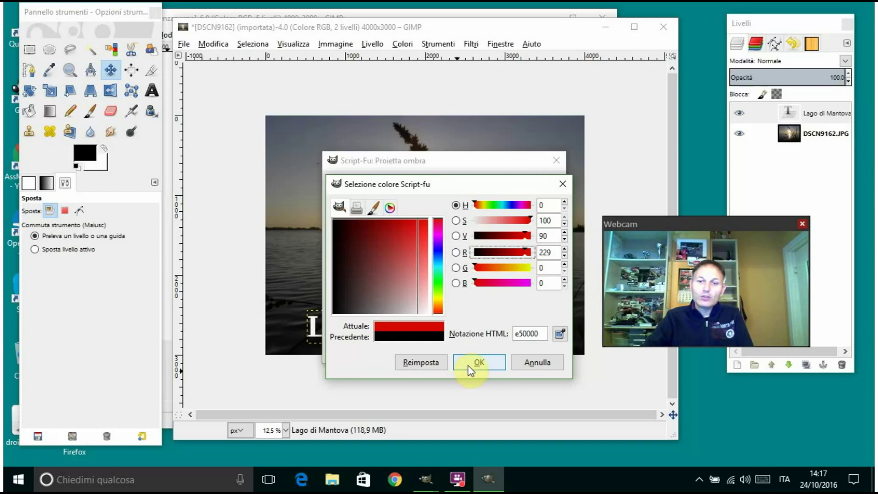
left_click(469, 365)
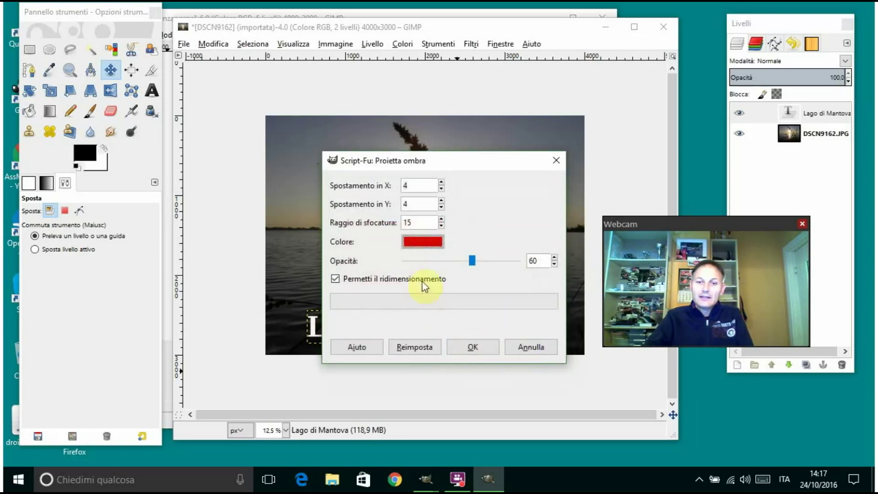
left_click(468, 348)
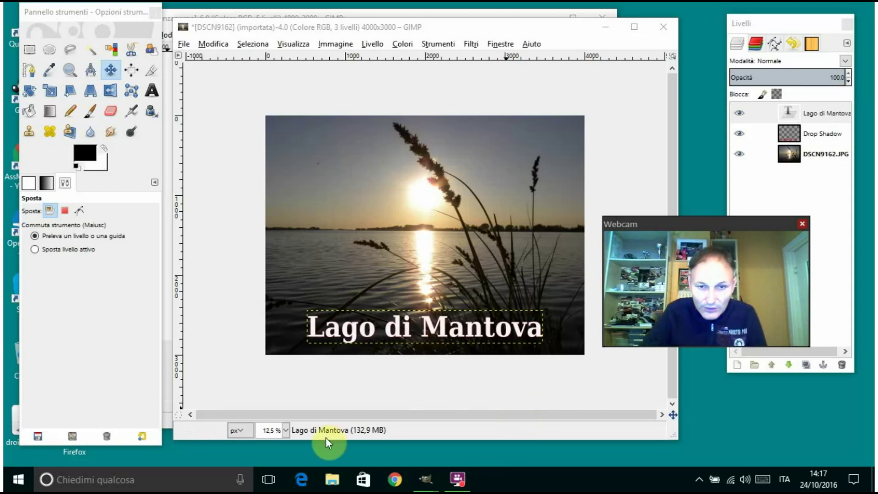
- View the photo at 100 % and pan across the water to the title's letters and shadow
left_click(286, 430)
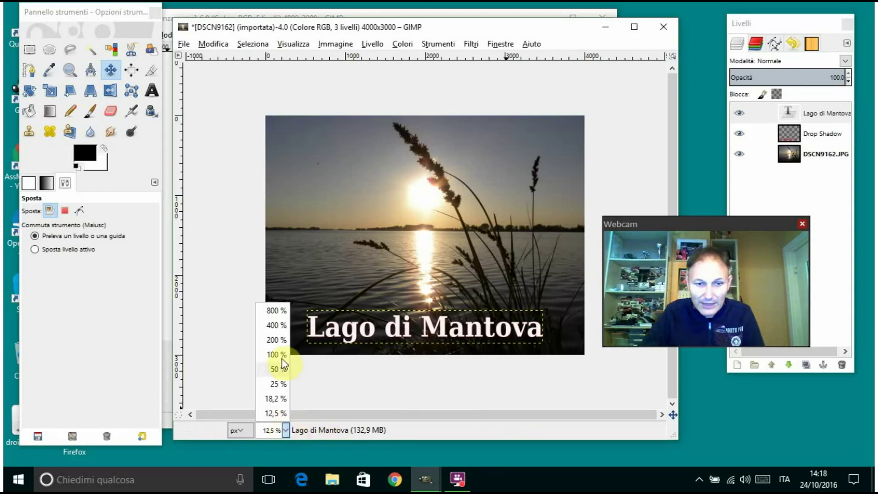
left_click(281, 356)
left_click_drag(299, 356, 369, 141)
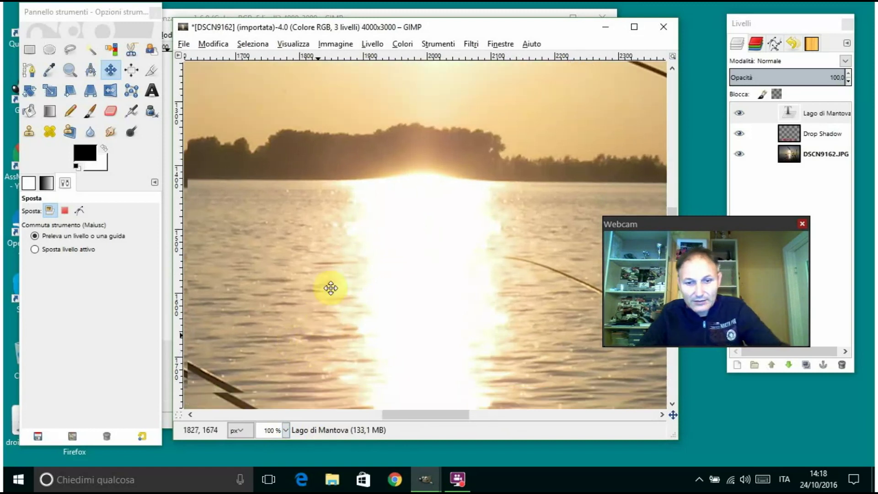
left_click_drag(331, 298, 392, 117)
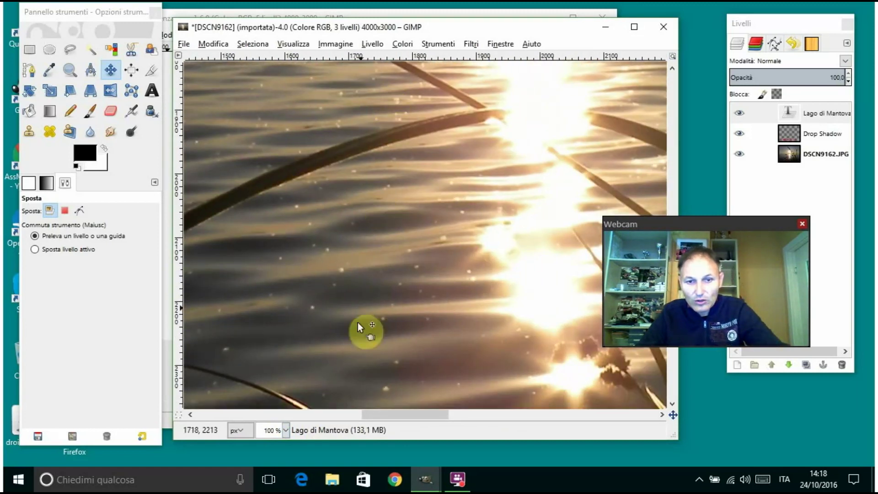
left_click_drag(366, 330, 405, 133)
left_click_drag(357, 296, 320, 138)
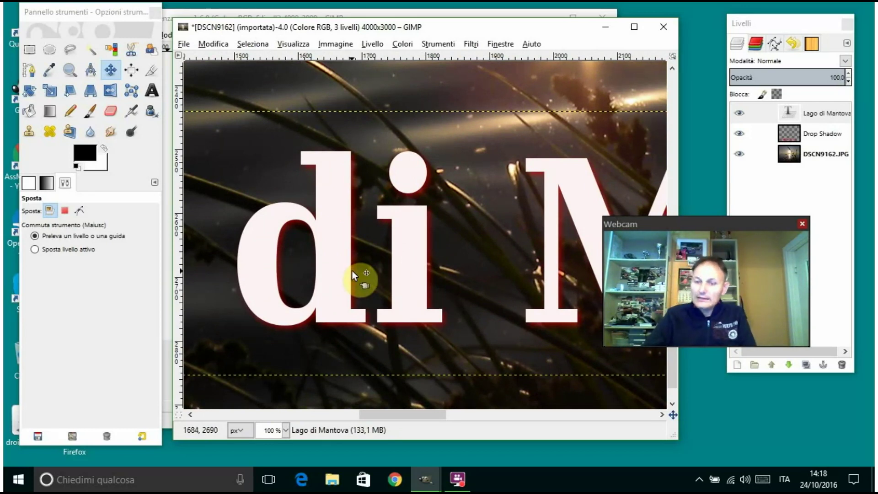
- Zoom out in stages to 50 %, 18,2 % and finally 12,5 %
left_click(285, 430)
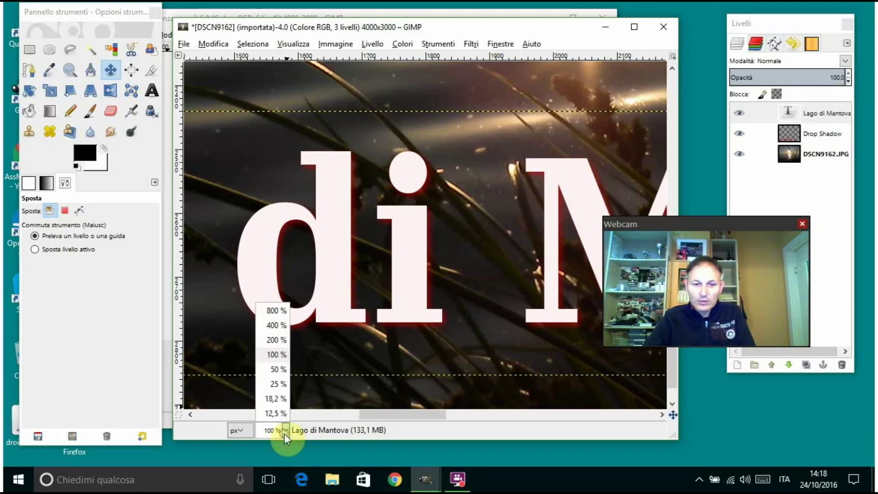
left_click(277, 368)
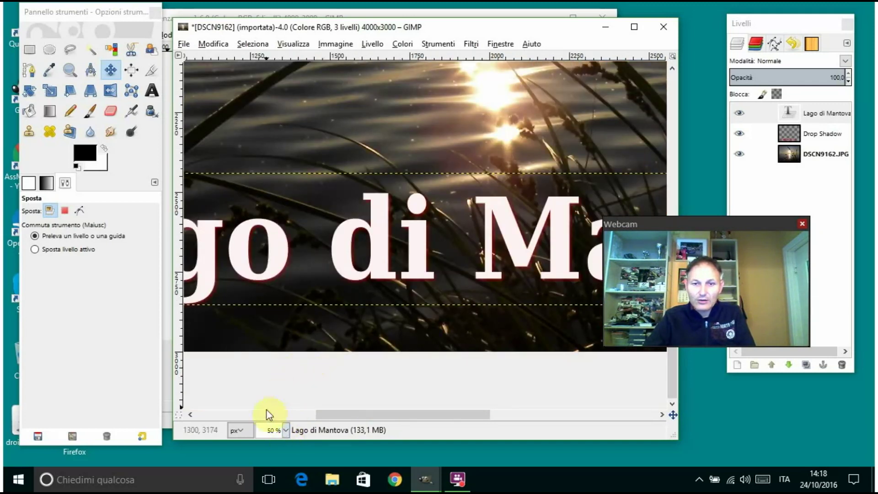
left_click(284, 430)
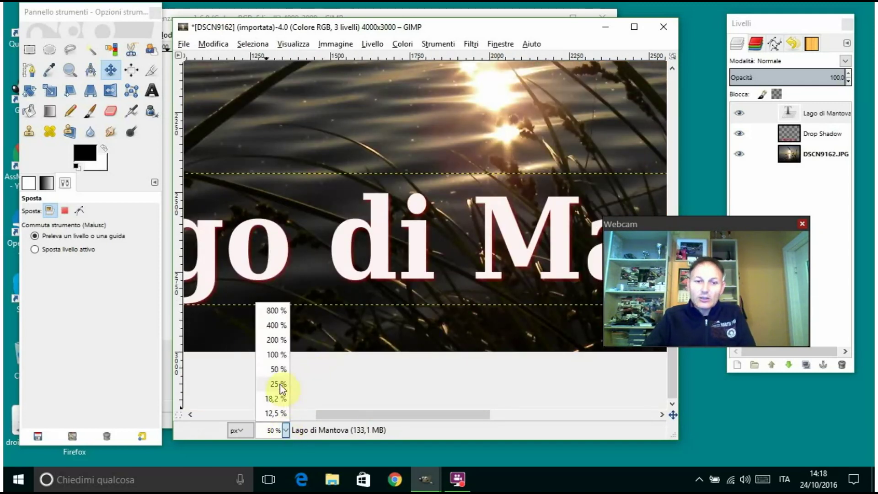
left_click(276, 398)
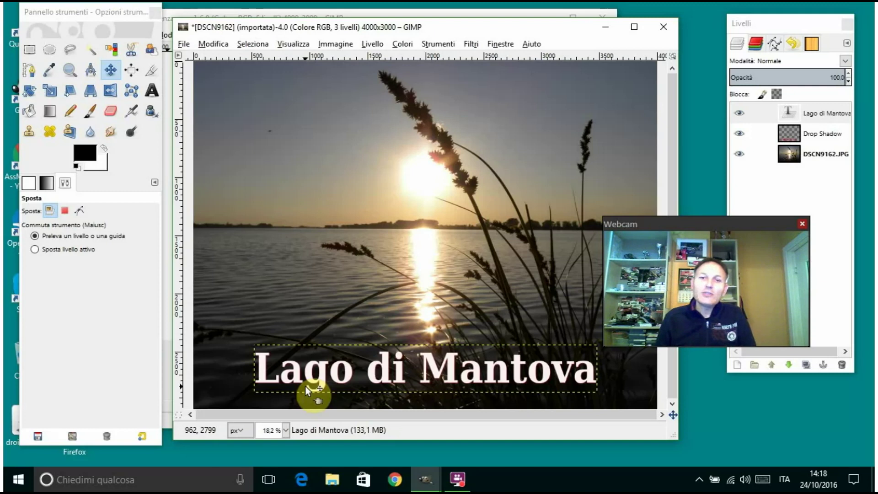
left_click(286, 433)
left_click(277, 411)
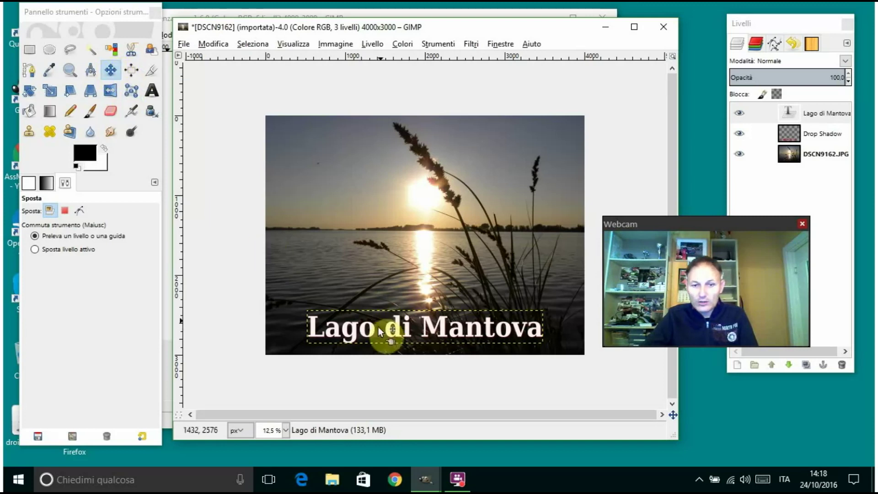
left_click_drag(388, 329, 396, 146)
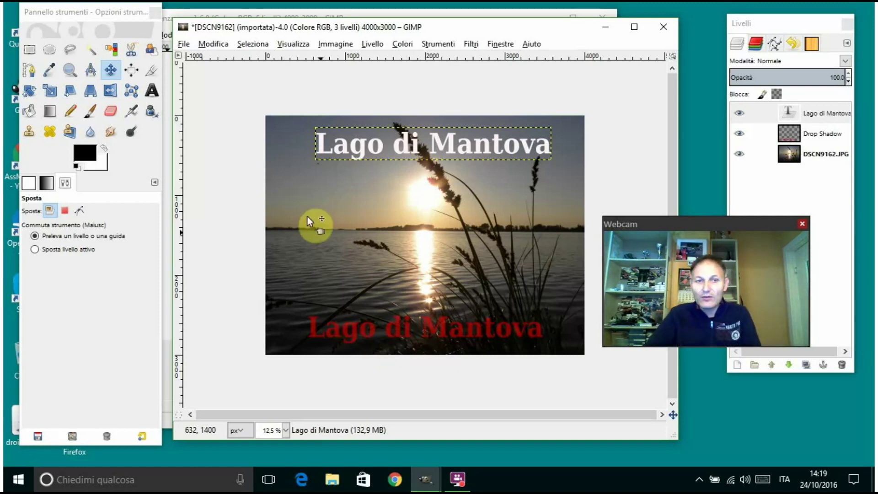
left_click(214, 44)
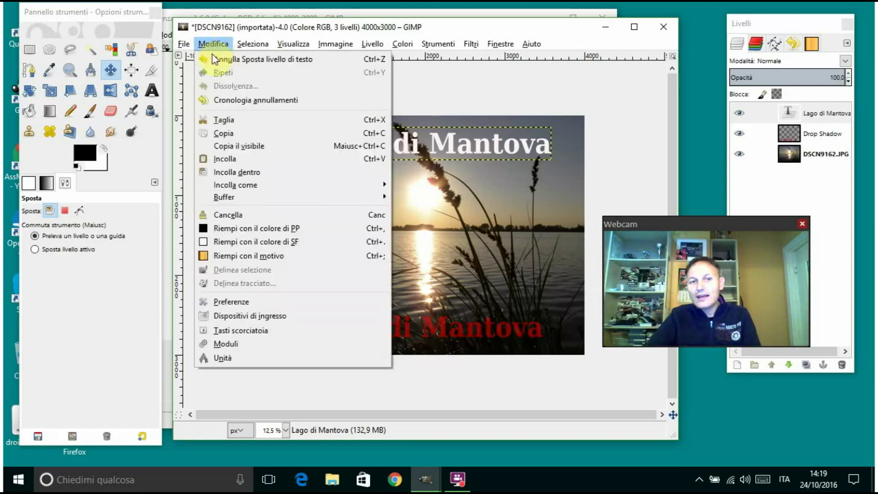
left_click(214, 60)
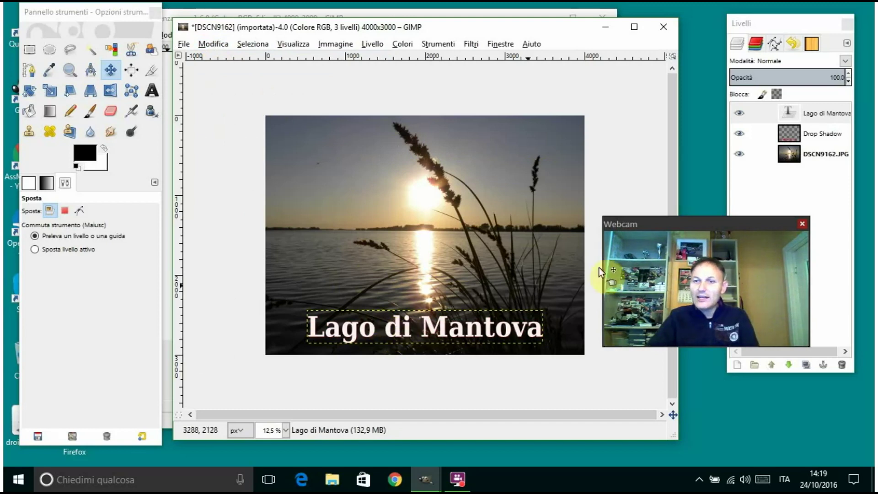
- Link the Drop Shadow to the Lago di Mantova text, drag both to the top, then unlink
left_click(757, 116)
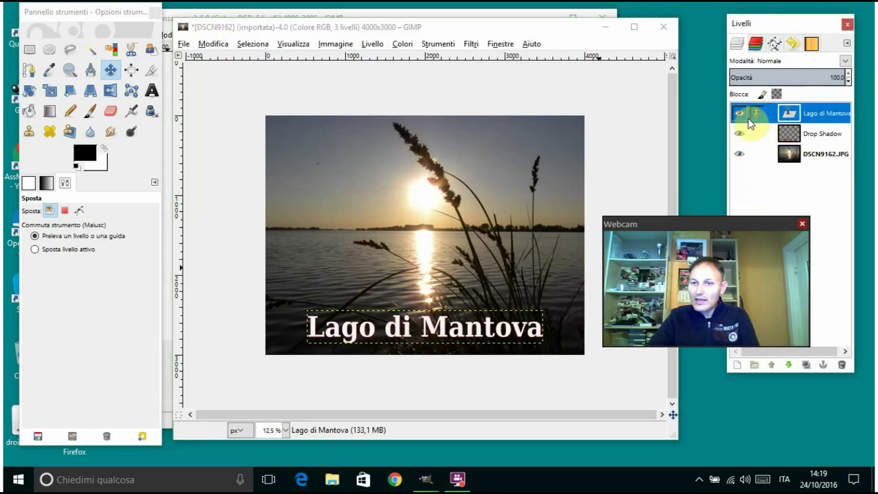
left_click(757, 133)
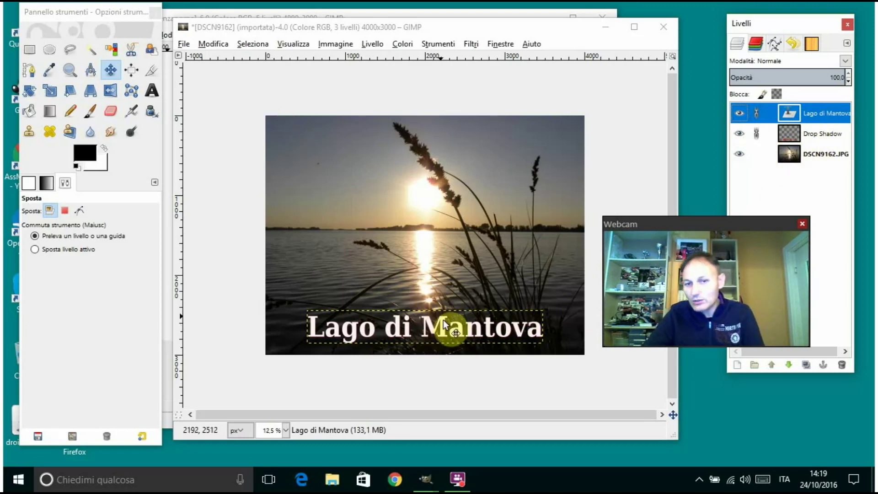
left_click_drag(442, 325, 449, 141)
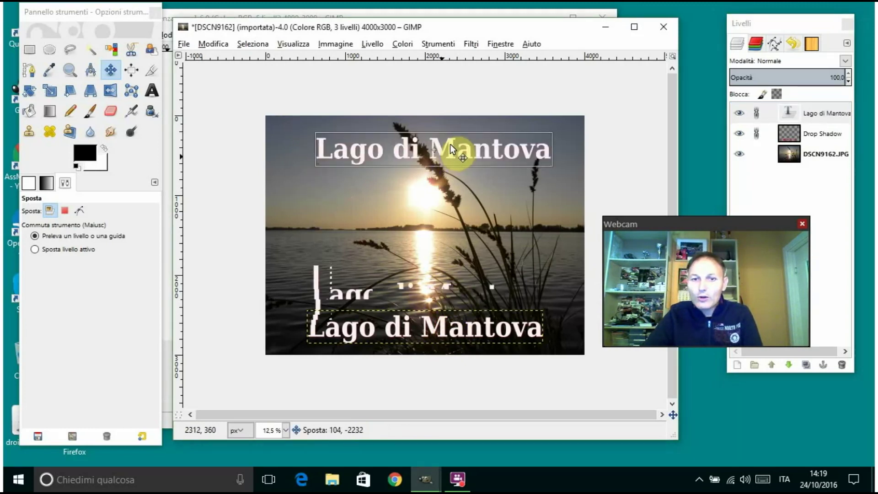
left_click_drag(449, 142, 449, 141)
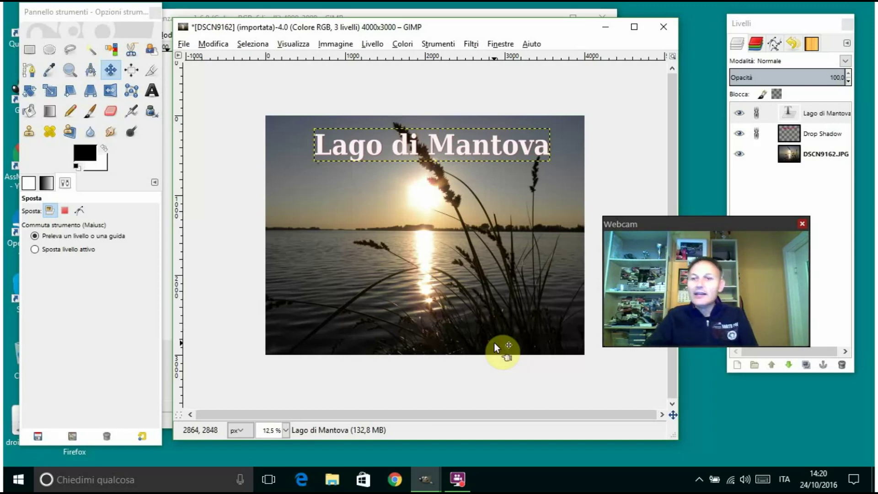
left_click(757, 134)
left_click(758, 113)
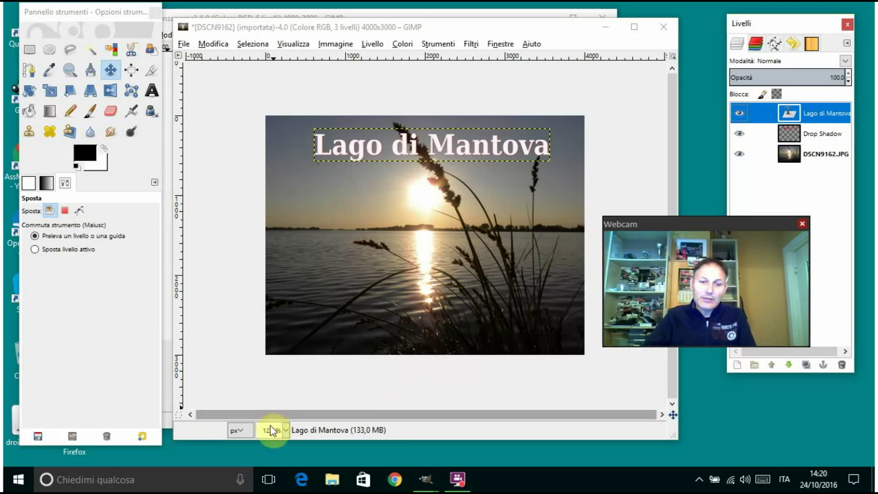
- Zoom to 50 % and scroll up to the Lago di Mantova lettering
left_click(285, 430)
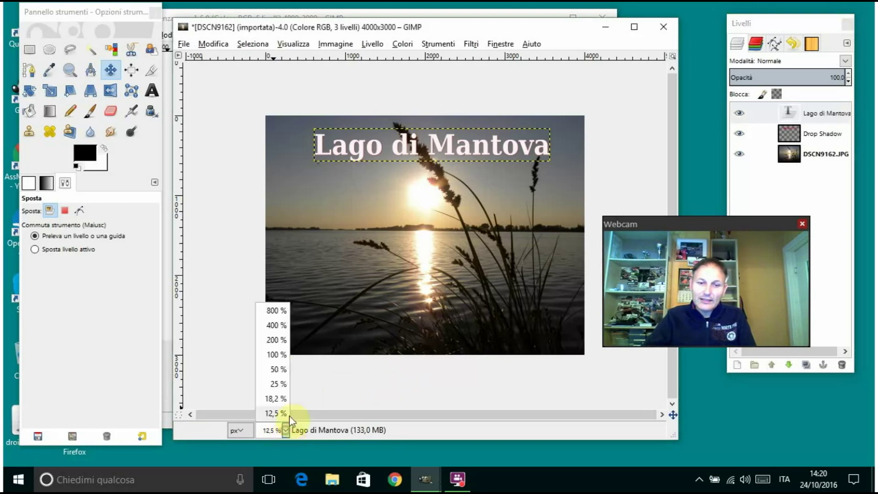
left_click(273, 368)
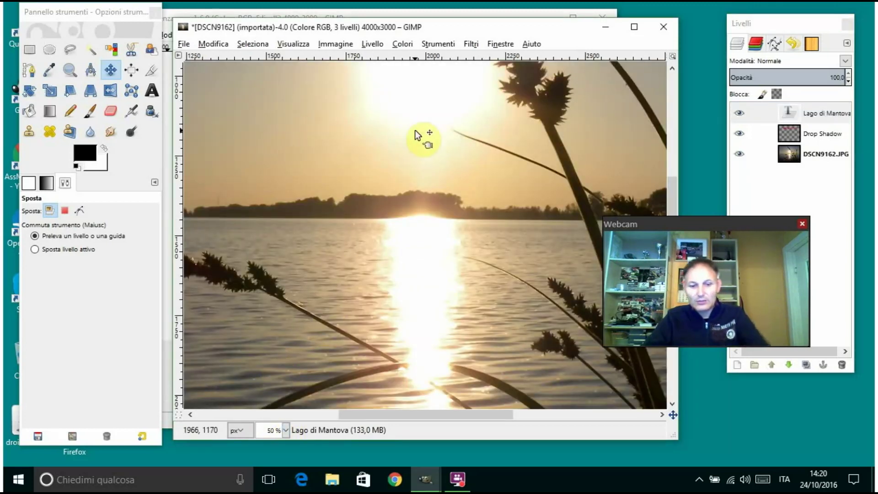
scroll(420, 155, "up", 4)
scroll(407, 275, "up", 6)
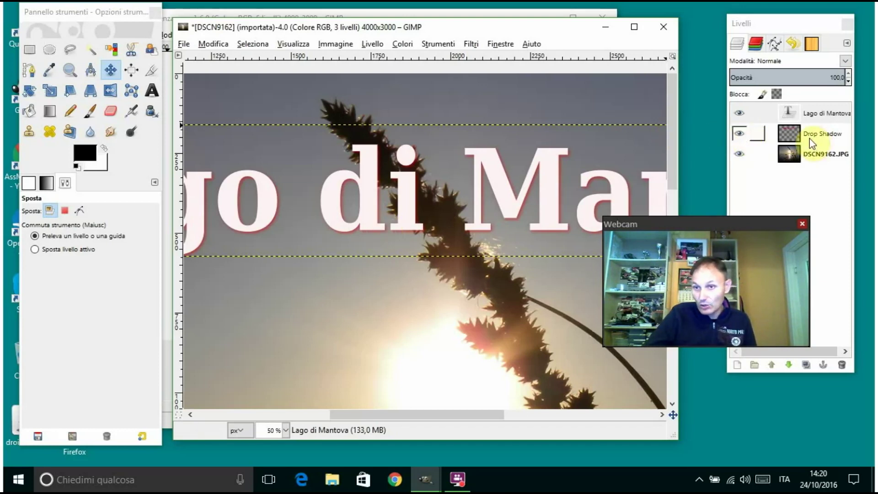
left_click(739, 135)
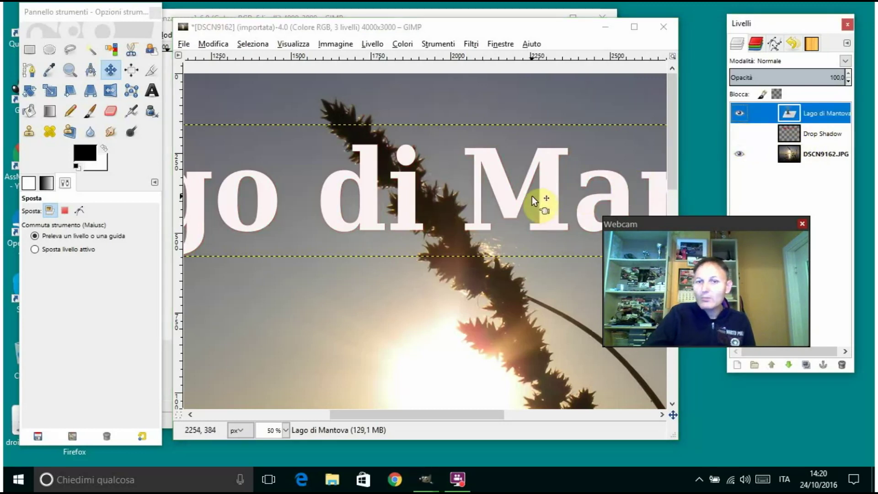
left_click(737, 133)
left_click(737, 134)
left_click(737, 134)
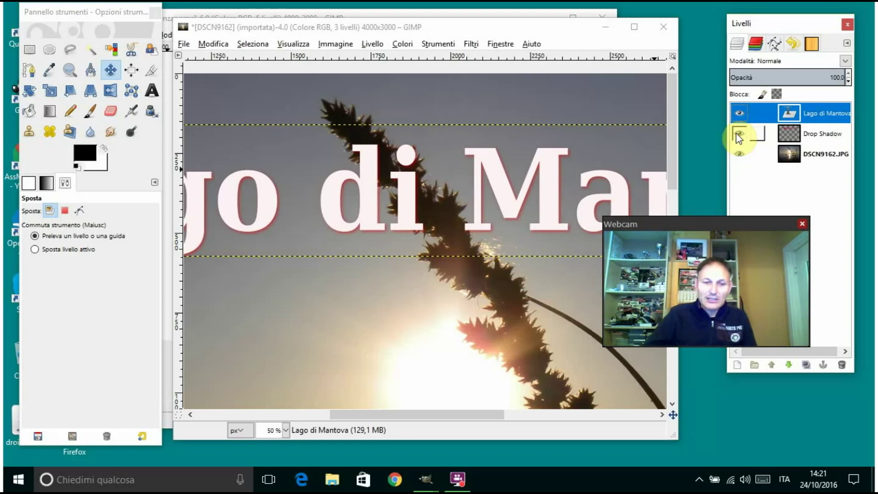
left_click(738, 134)
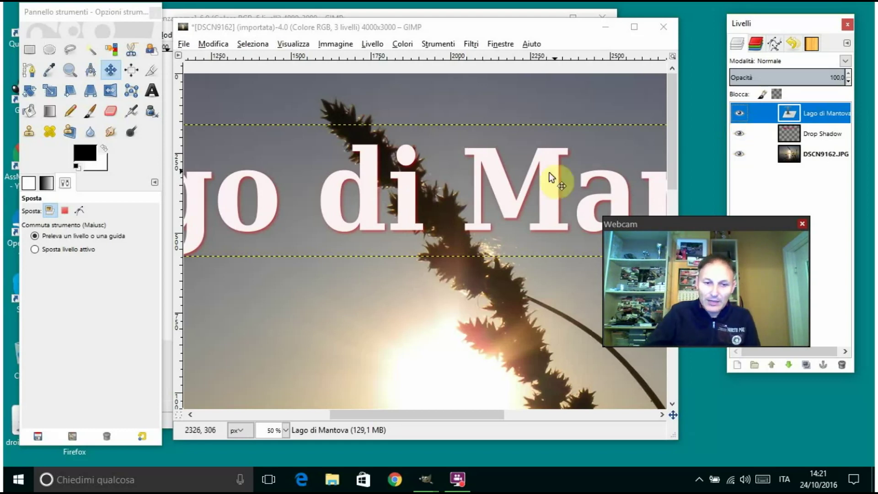
left_click(285, 430)
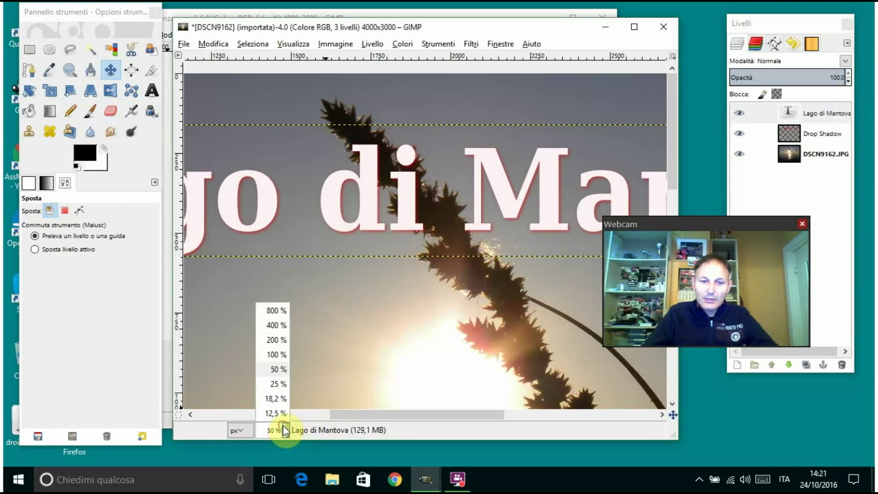
- Zoom to 18,2 %, cancel the Riflesso lenti filter, and make the DSCN9162.JPG layer active
left_click(275, 399)
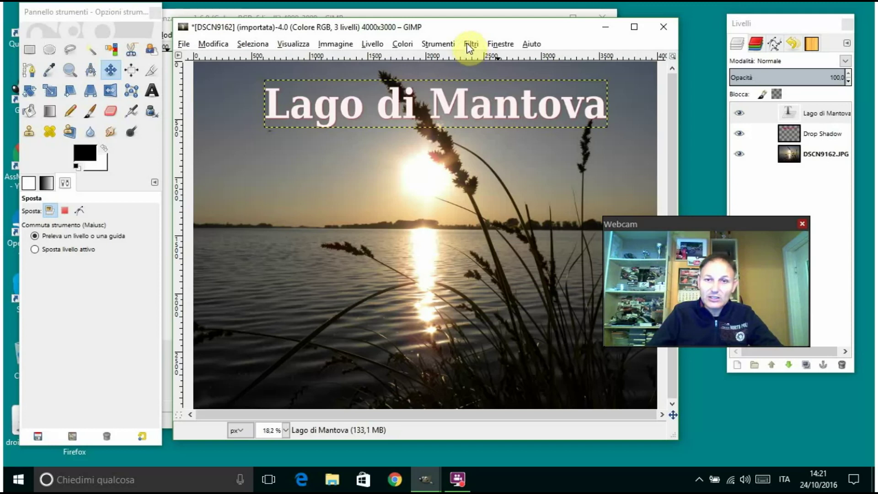
left_click(470, 46)
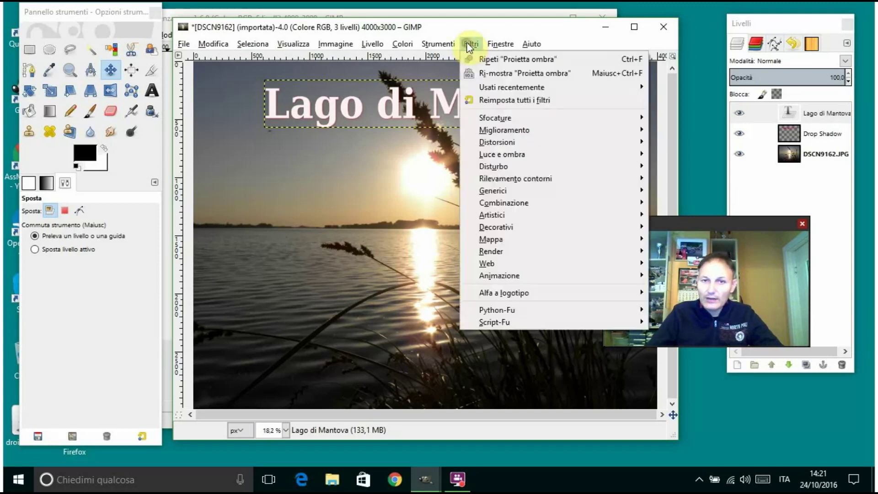
mouse_move(502, 155)
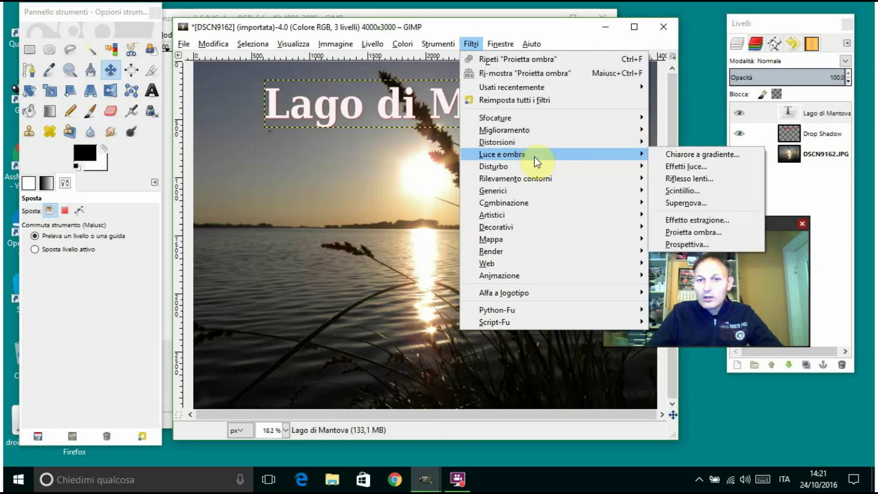
left_click(710, 186)
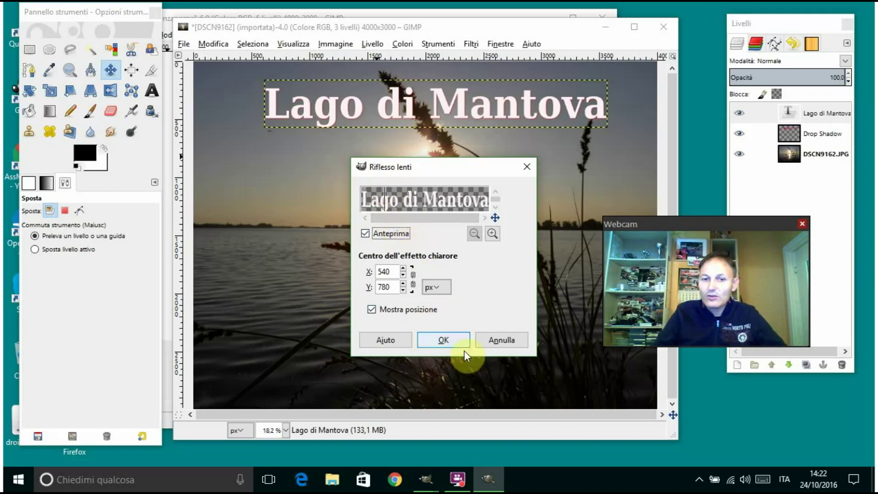
left_click(497, 342)
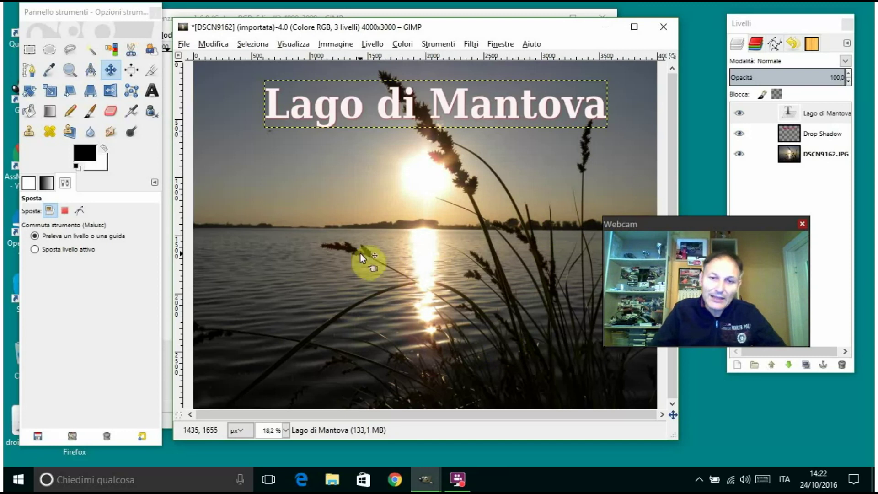
left_click(820, 157)
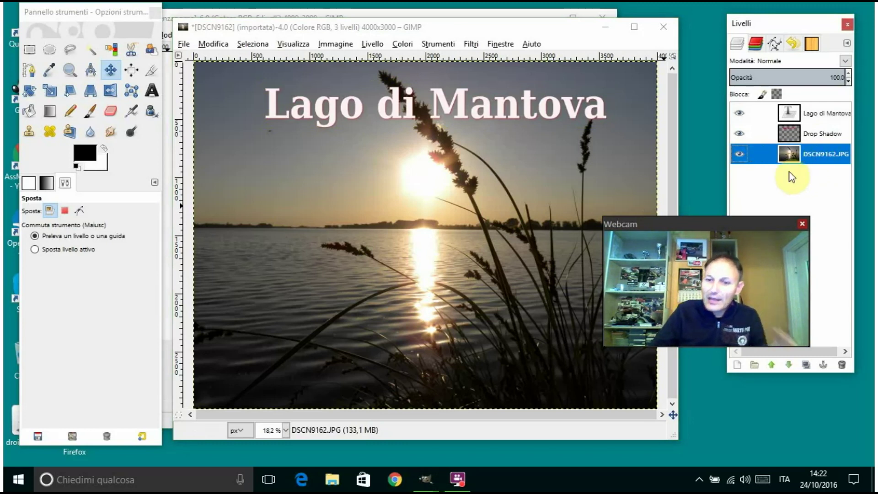
- Apply a Riflesso lenti lens flare to the photo, centred in the upper-left sky
left_click(693, 75)
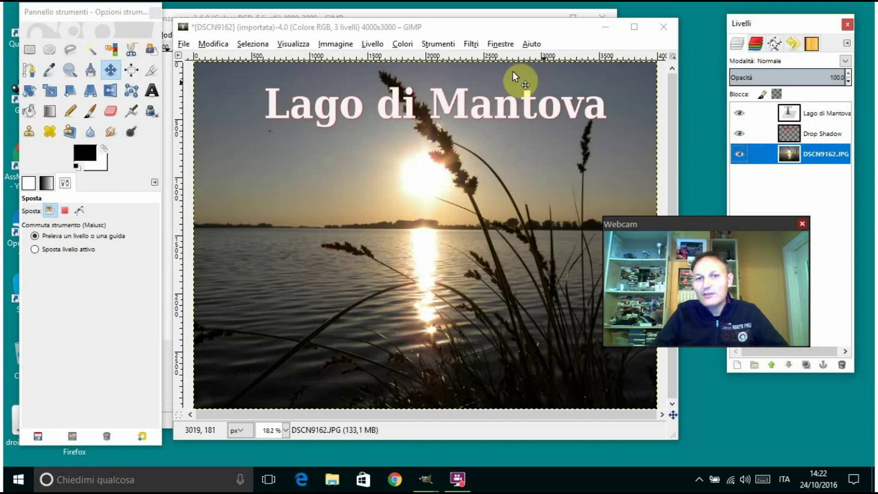
left_click(471, 43)
mouse_move(501, 154)
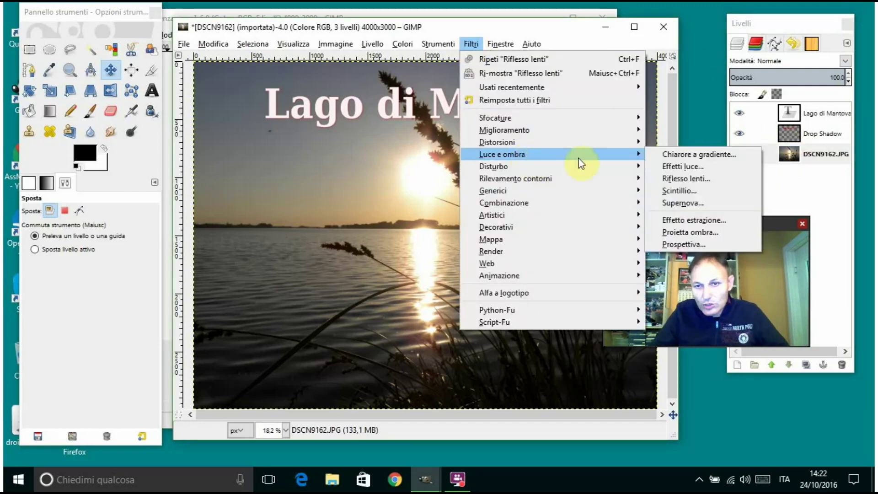
left_click(695, 181)
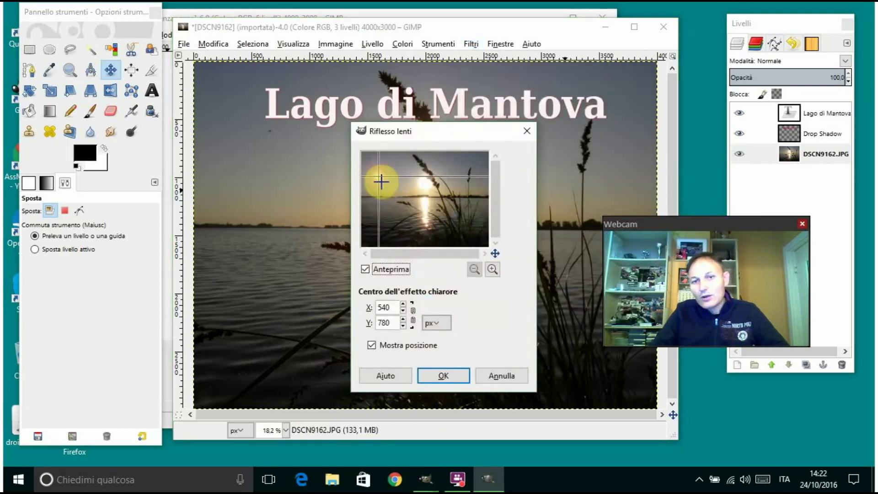
mouse_move(381, 182)
left_mouse_down()
mouse_move(401, 186)
mouse_move(383, 171)
left_mouse_up()
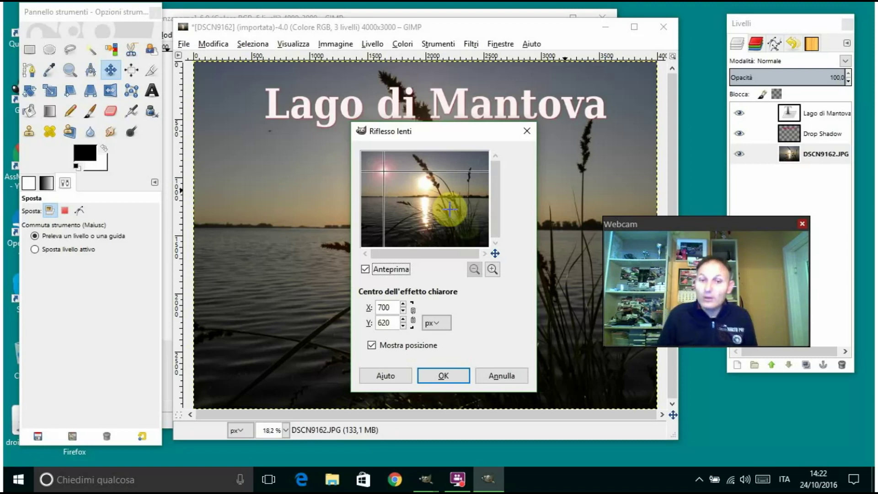
left_click(452, 371)
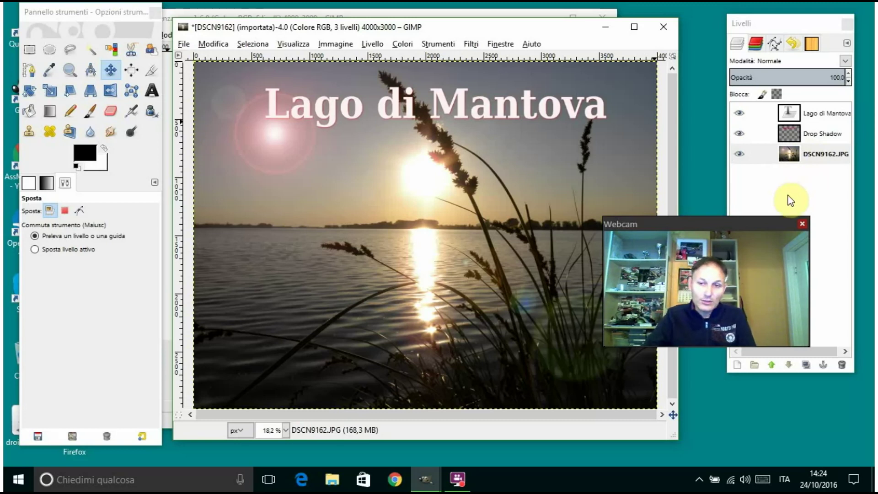
- Undo the lens flare and add a Supernova star in the sky below the title's left side
left_click(220, 45)
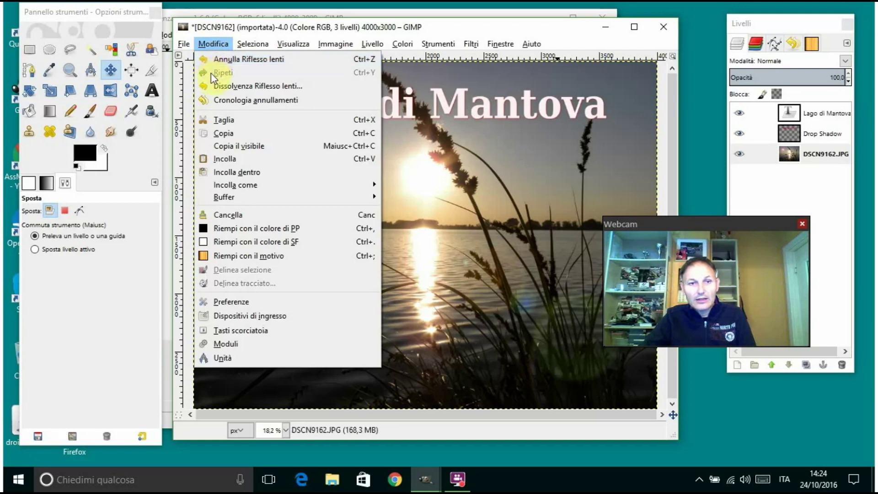
left_click(219, 61)
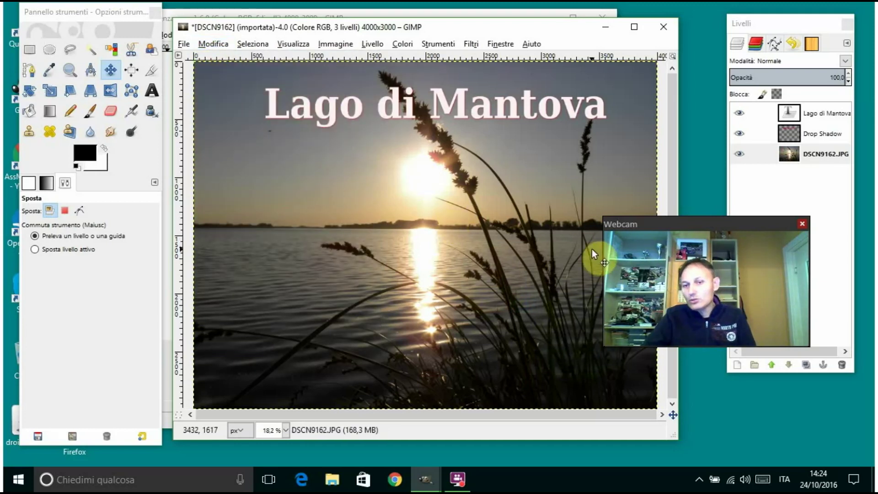
left_click(472, 44)
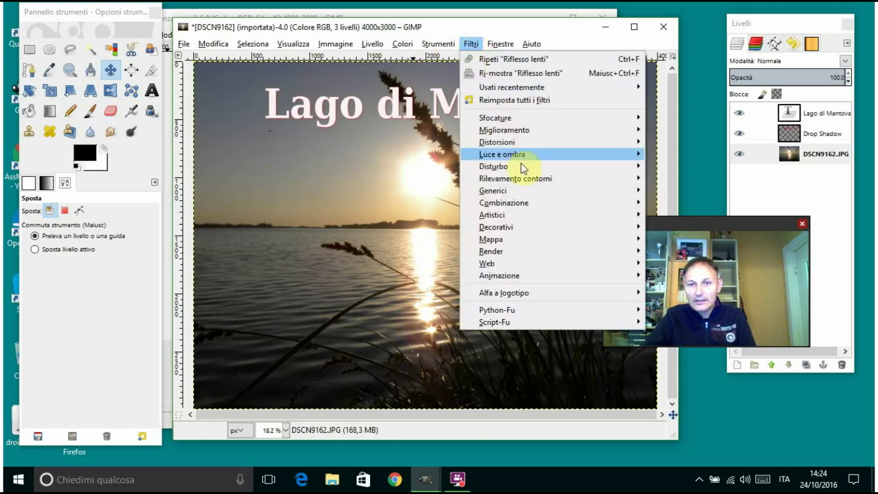
mouse_move(502, 155)
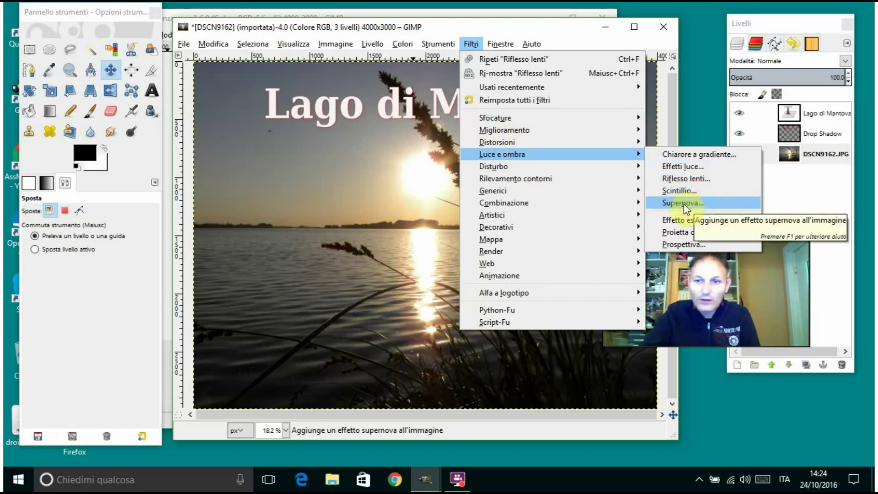
left_click(685, 207)
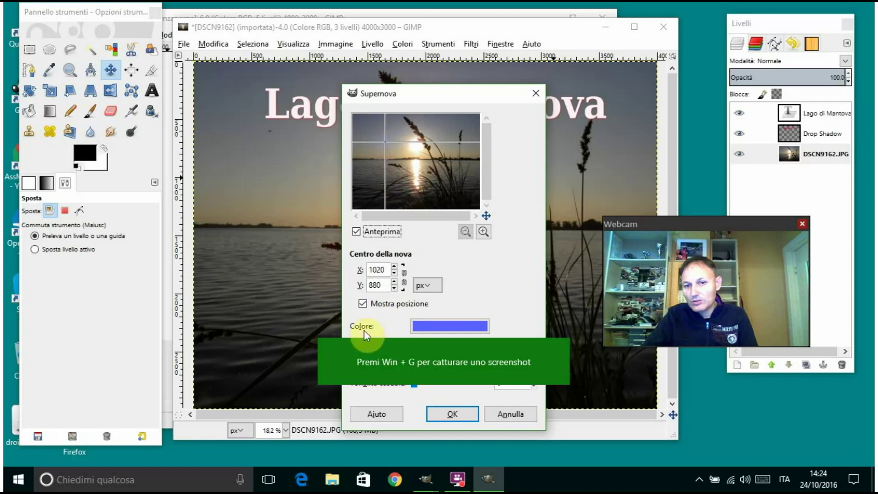
mouse_move(443, 361)
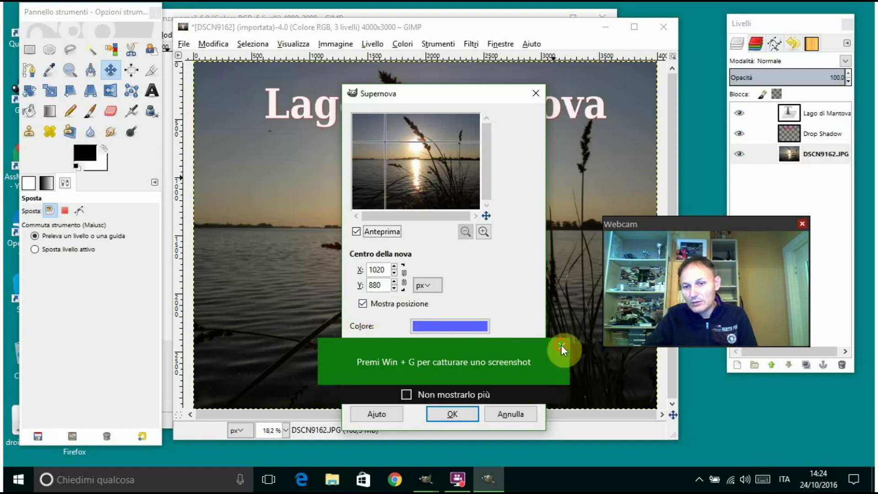
left_click(562, 346)
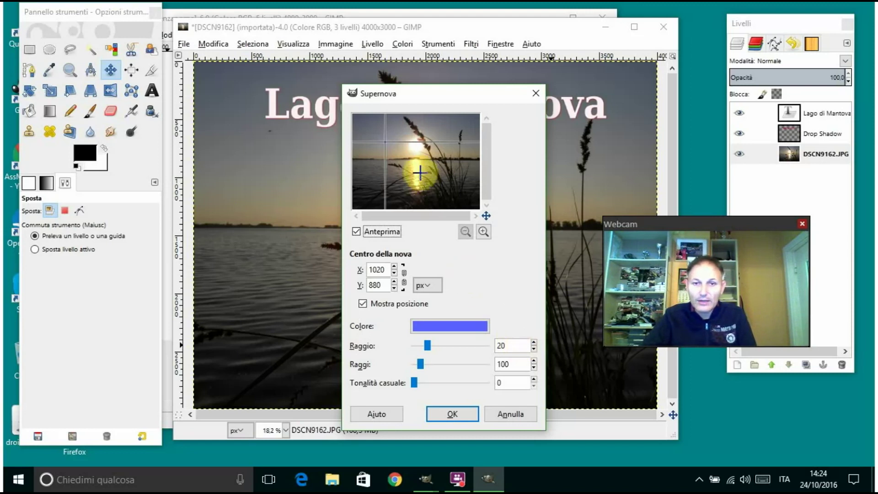
left_click_drag(385, 142, 382, 130)
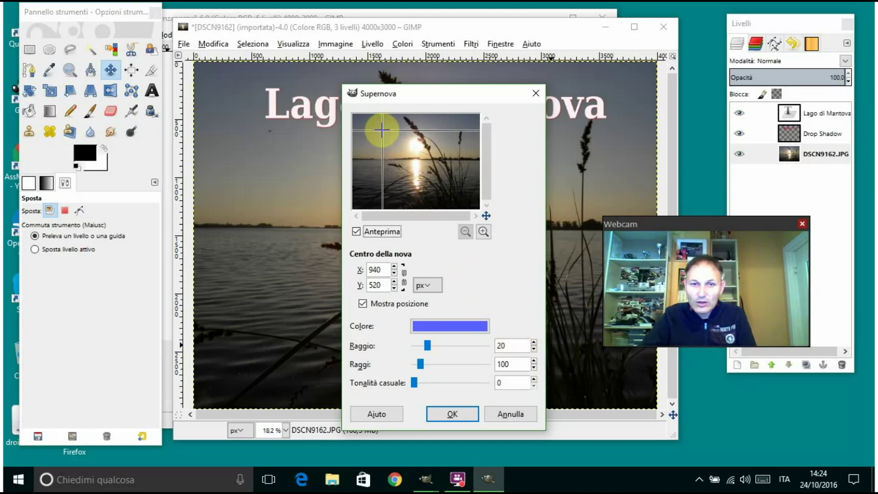
left_click(448, 414)
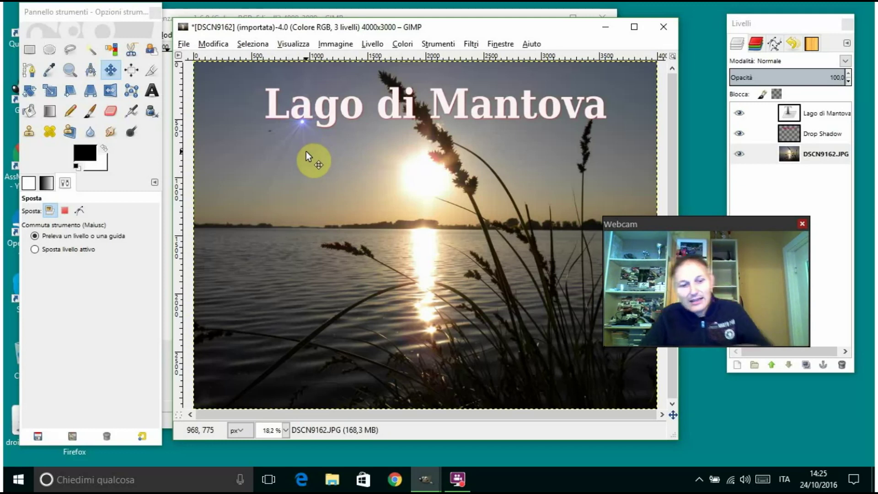
left_click(208, 43)
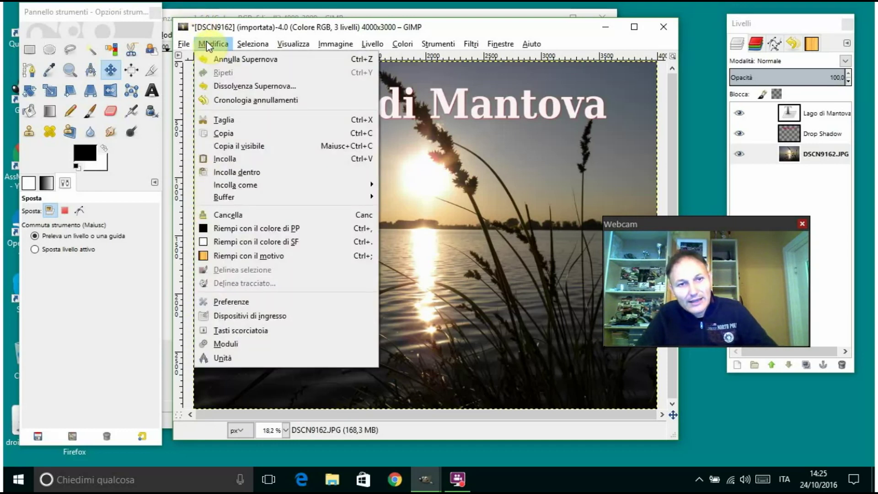
- Undo the Supernova, then reopen its settings and cancel without applying
left_click(218, 55)
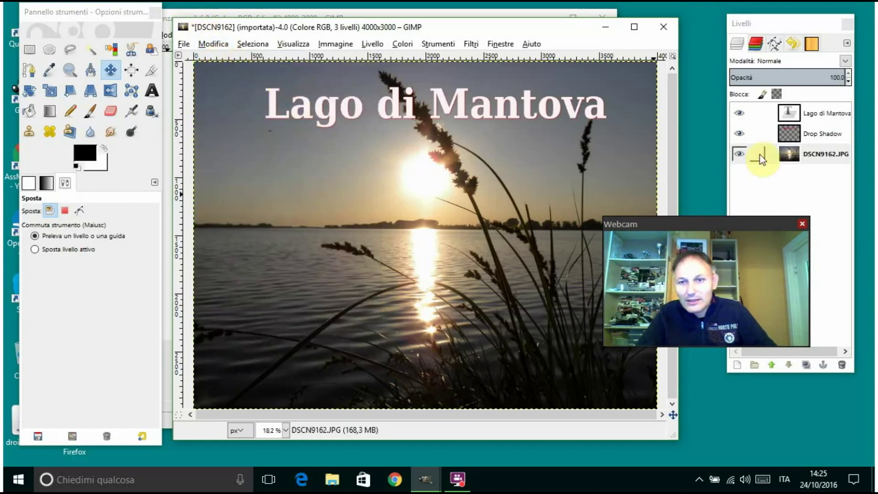
left_click(468, 43)
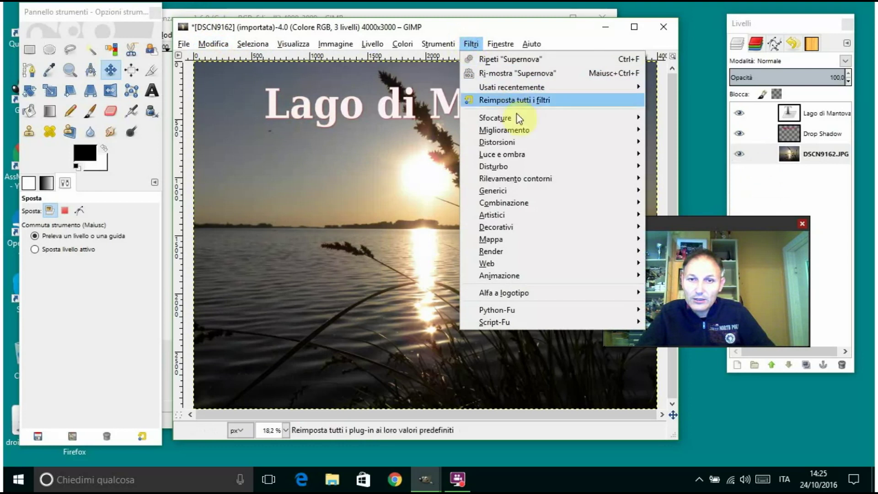
mouse_move(503, 155)
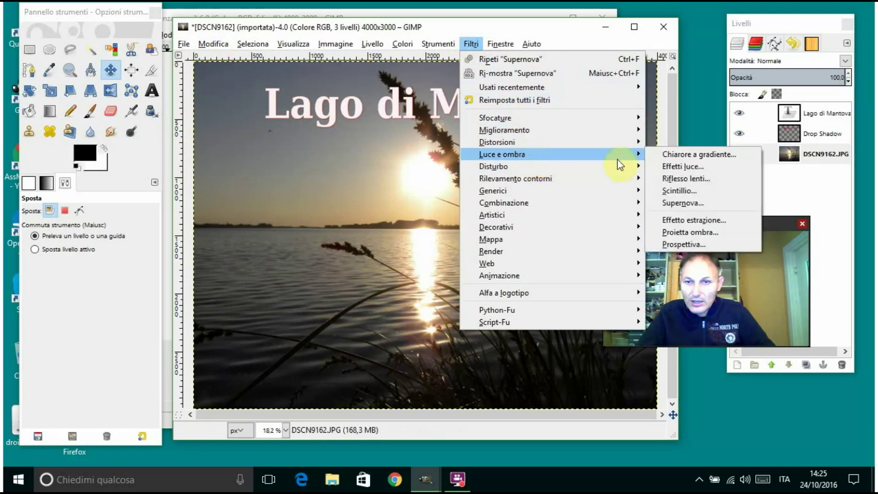
left_click(691, 205)
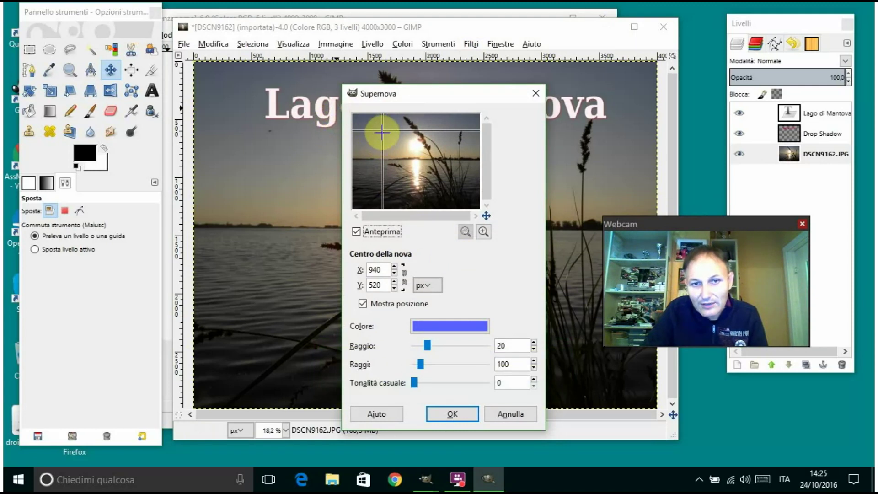
left_click(520, 413)
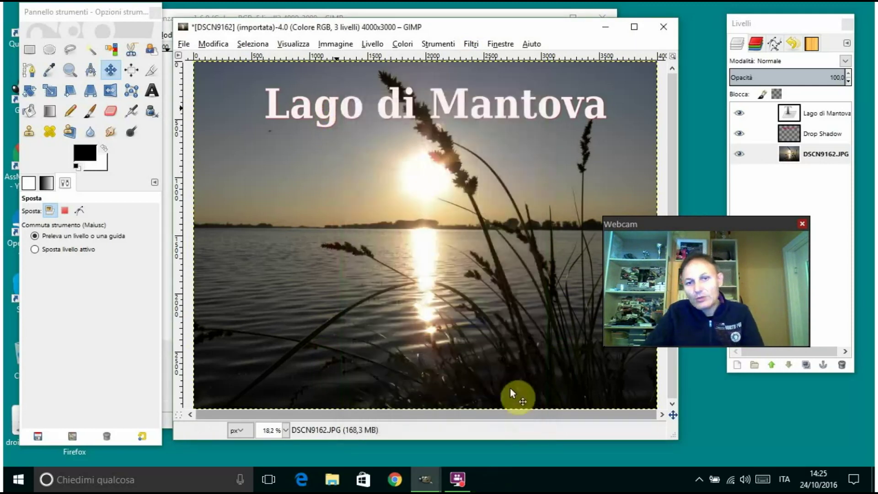
left_click(820, 117)
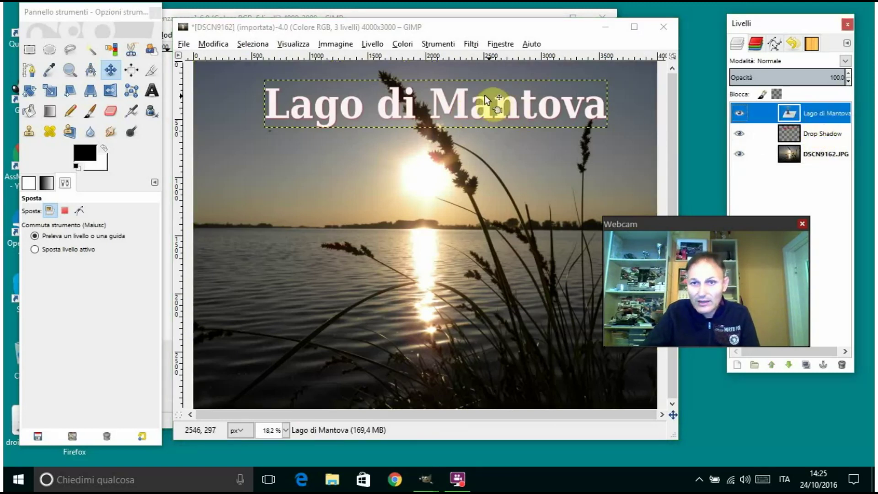
left_click(471, 44)
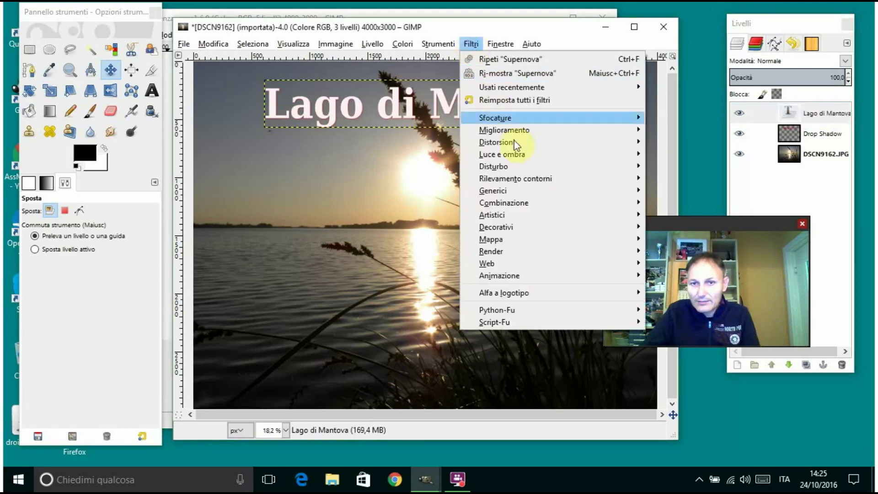
mouse_move(502, 154)
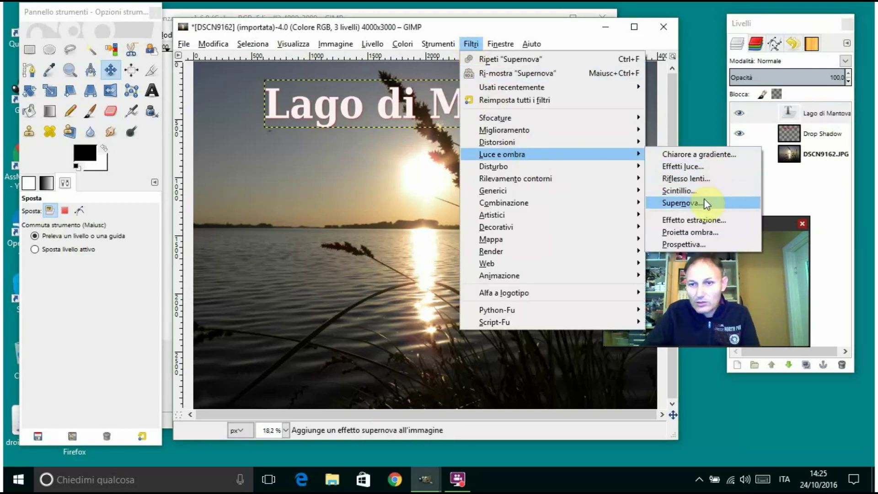
left_click(705, 204)
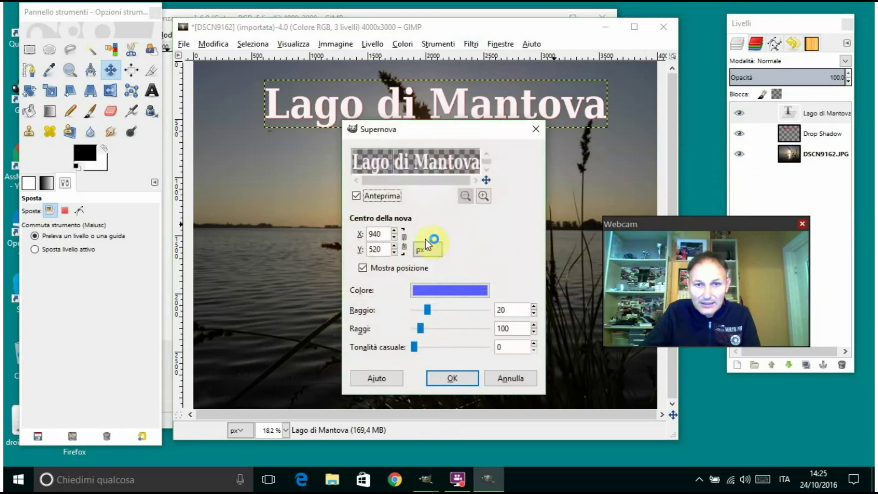
left_click(375, 163)
mouse_move(444, 333)
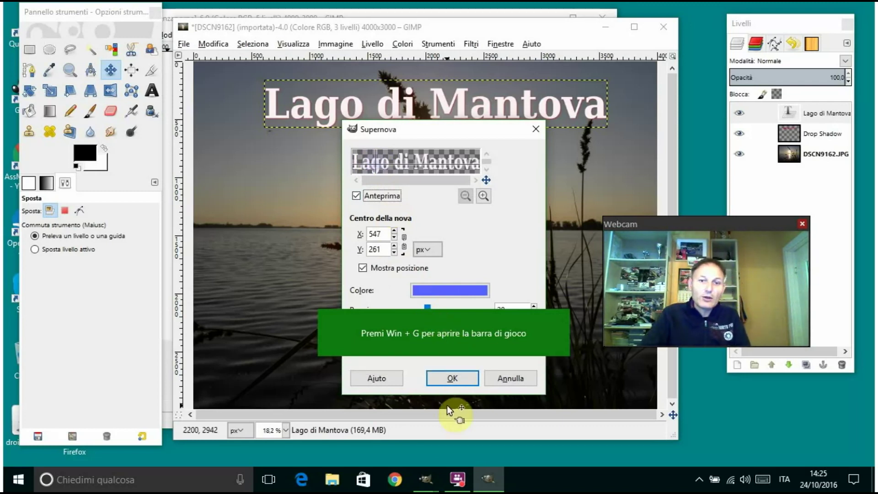
left_click(562, 315)
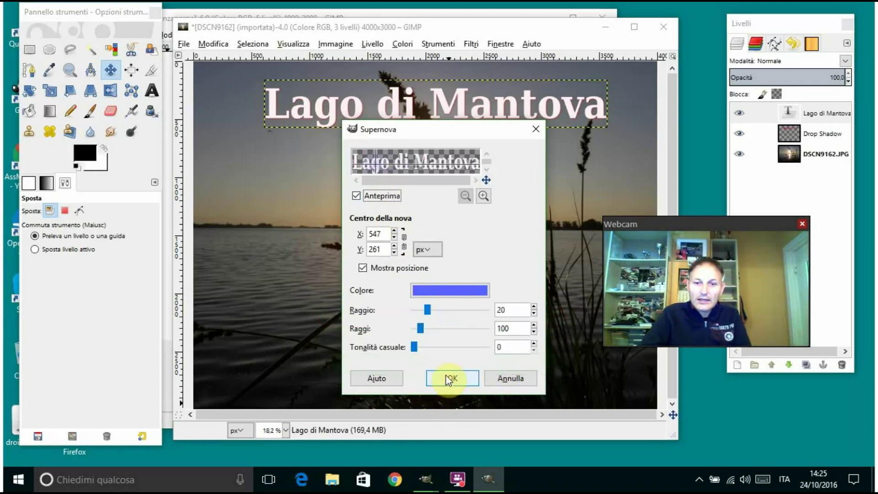
left_click(447, 375)
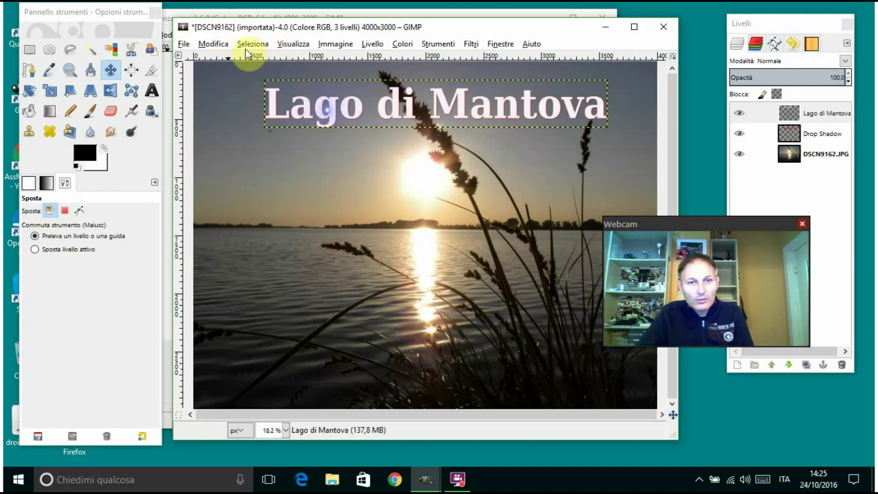
left_click(214, 44)
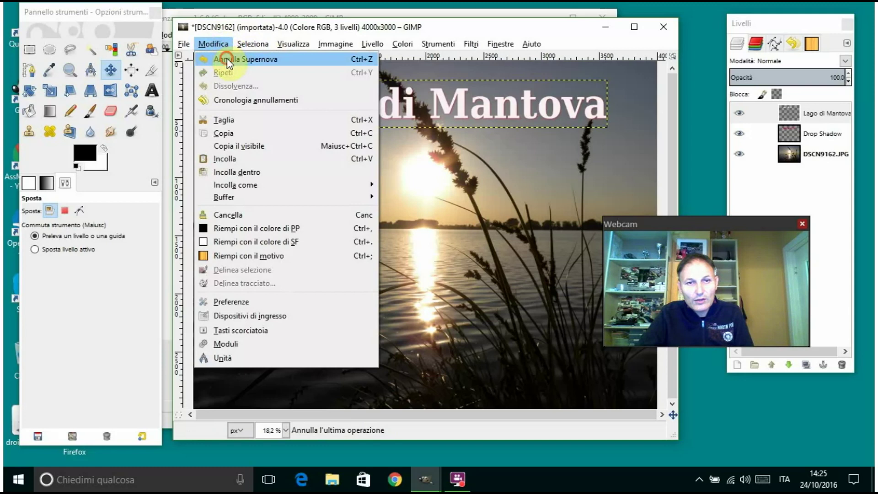
left_click(227, 60)
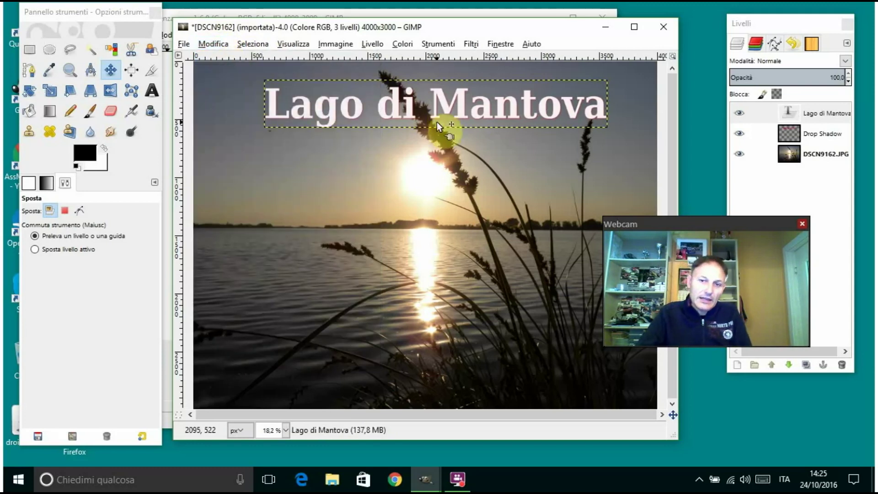
left_click(475, 43)
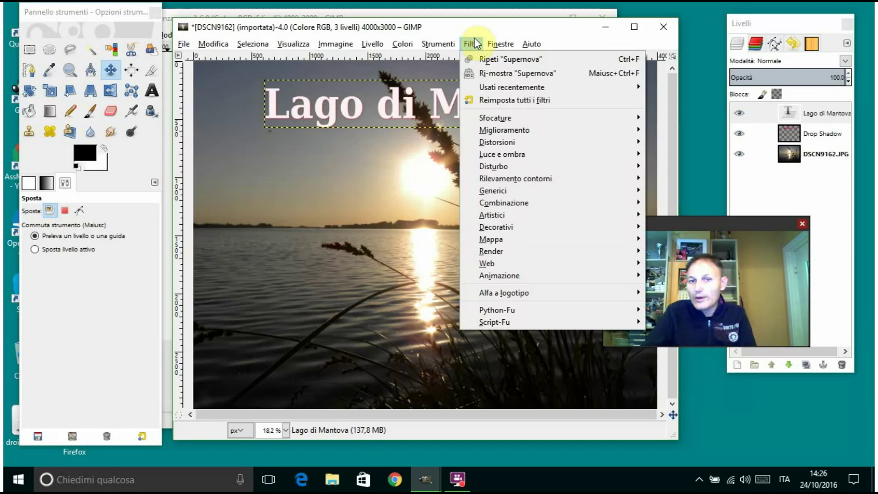
key("Right")
key("Right")
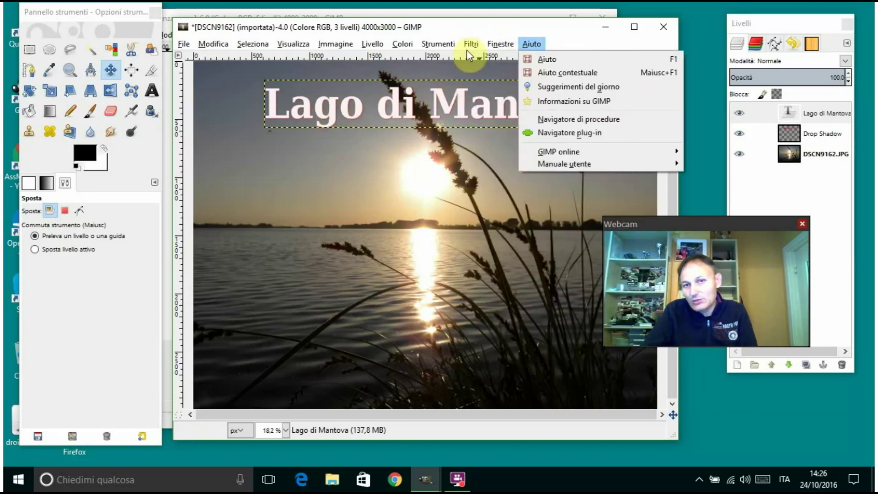
left_click(471, 44)
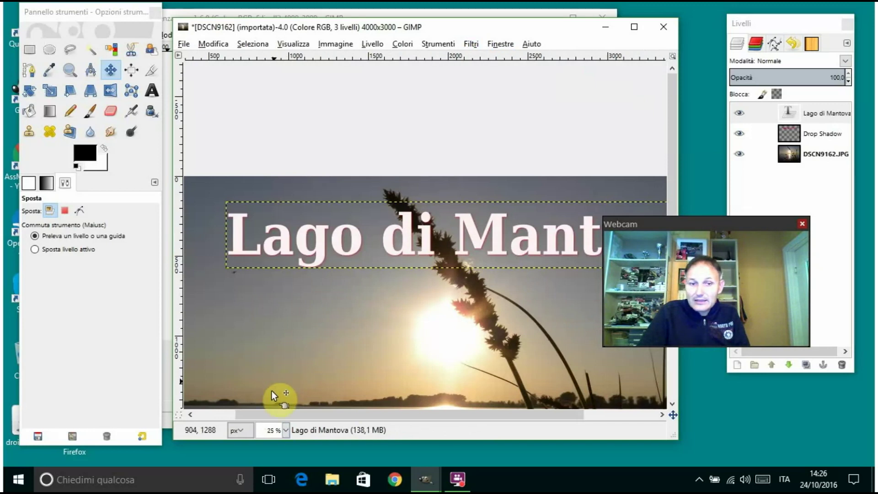
left_click(285, 430)
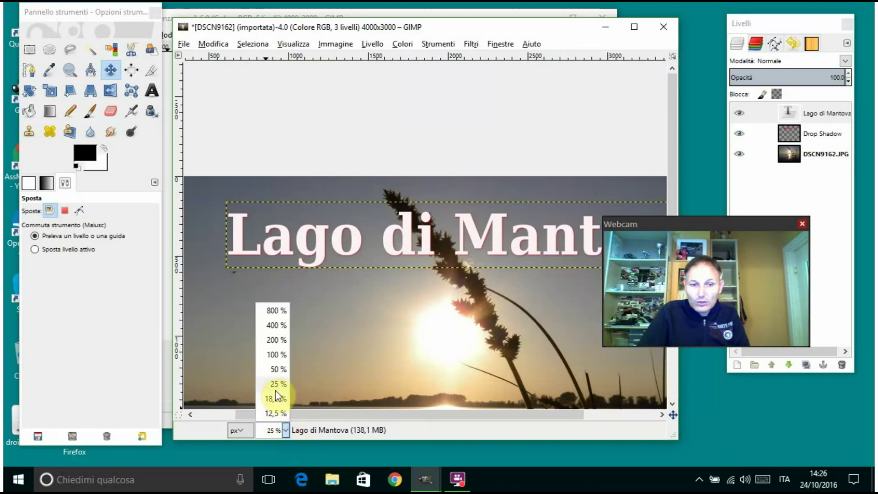
left_click(279, 399)
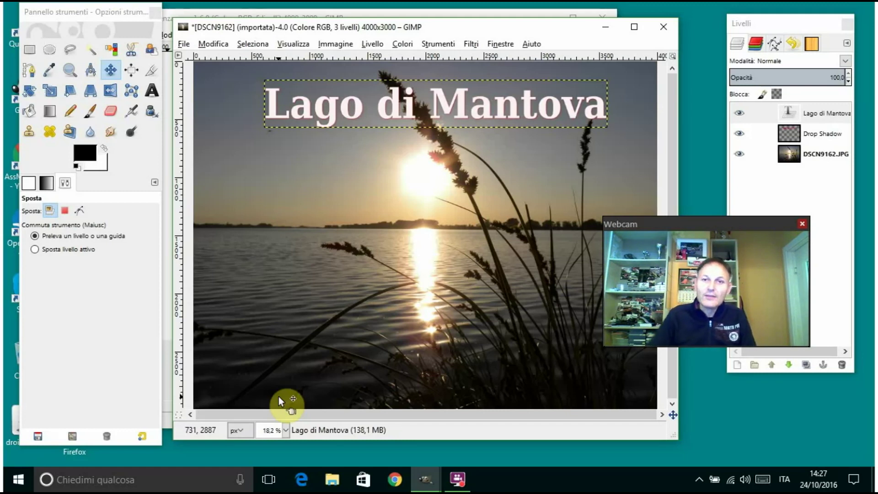
left_click(471, 45)
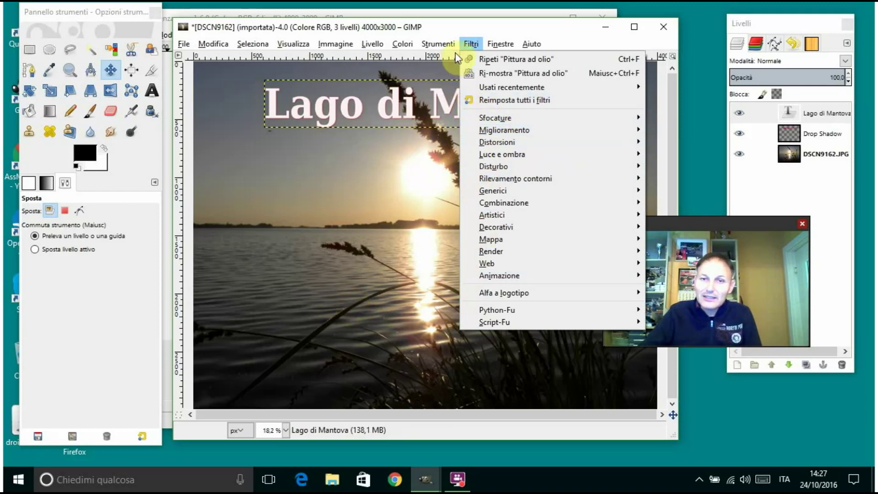
left_click(465, 42)
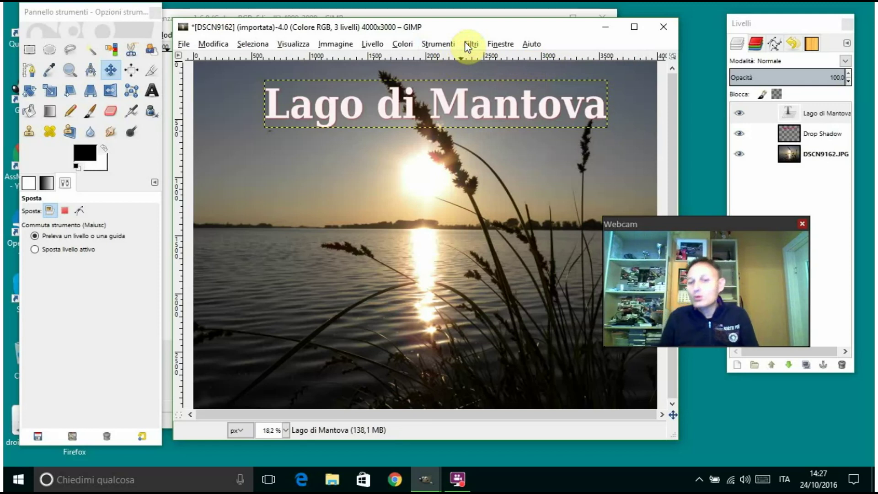